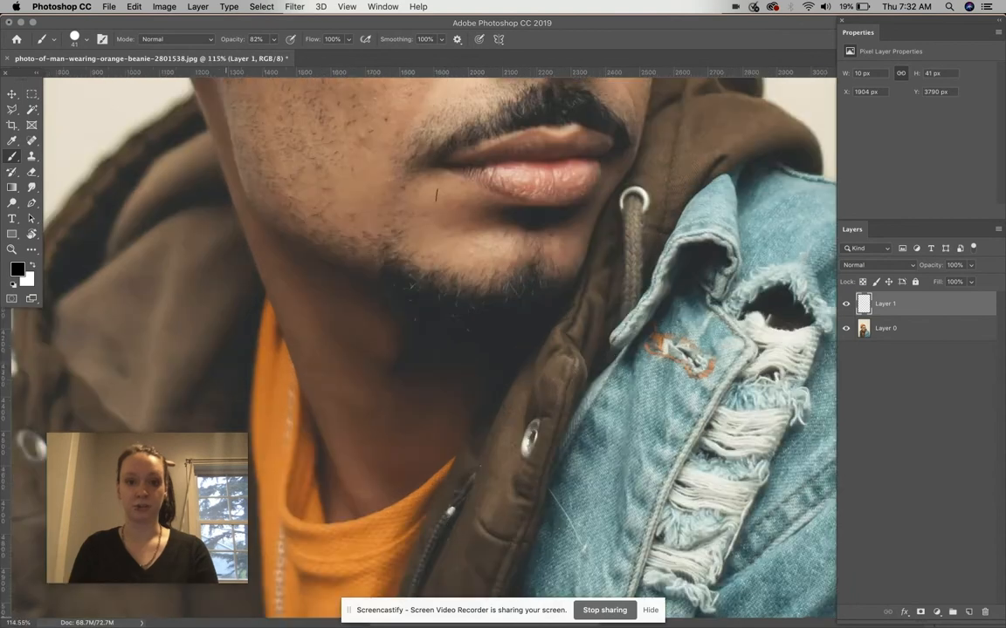
- Try short hair strokes with the 3 px brush beside the existing stroke on Layer 1, and undo them
scroll(443, 288, "up", 5)
scroll(442, 288, "down", 3)
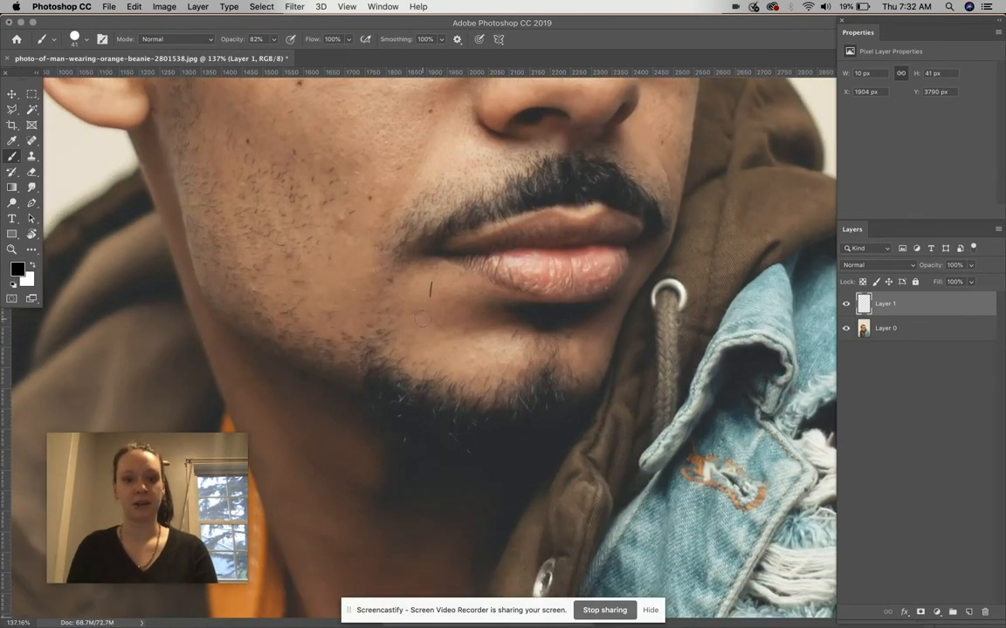
scroll(421, 319, "up", 1)
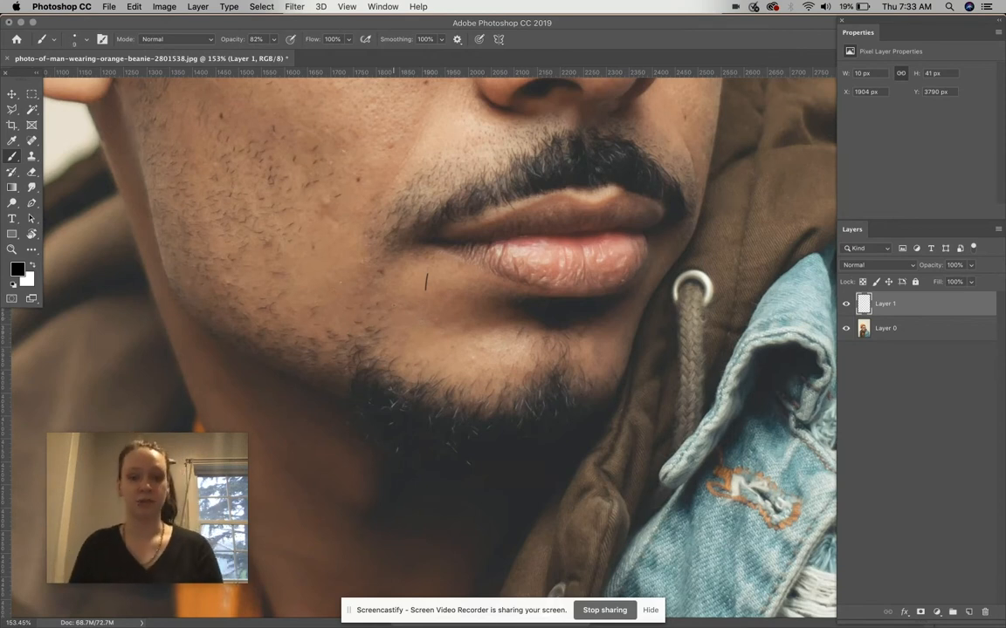
scroll(395, 288, "up", 5)
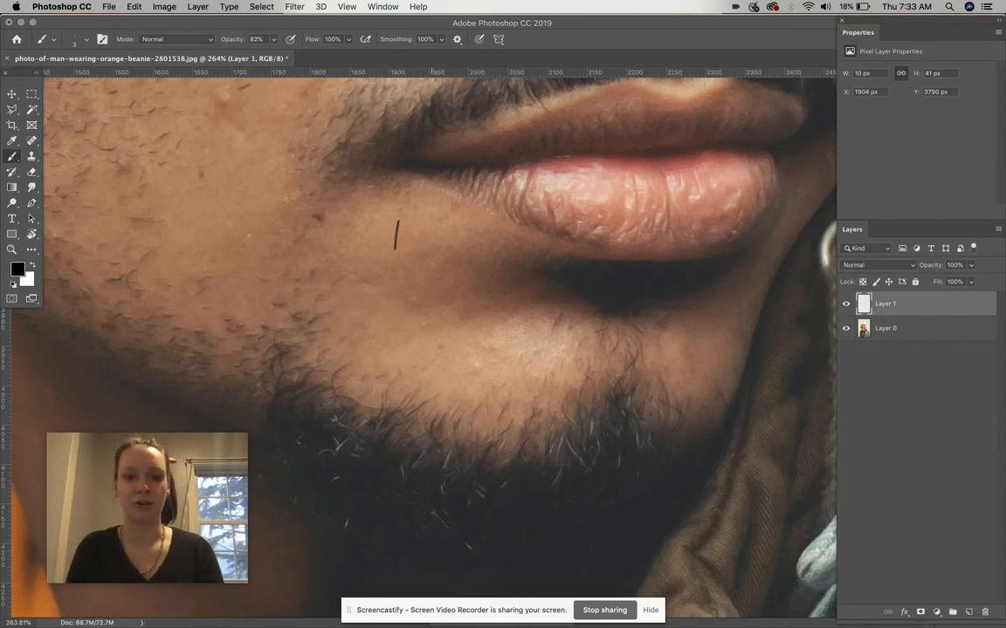
mouse_move(441, 245)
left_mouse_down()
mouse_move(443, 278)
mouse_move(405, 328)
left_mouse_up()
key("super+z")
key("super+z")
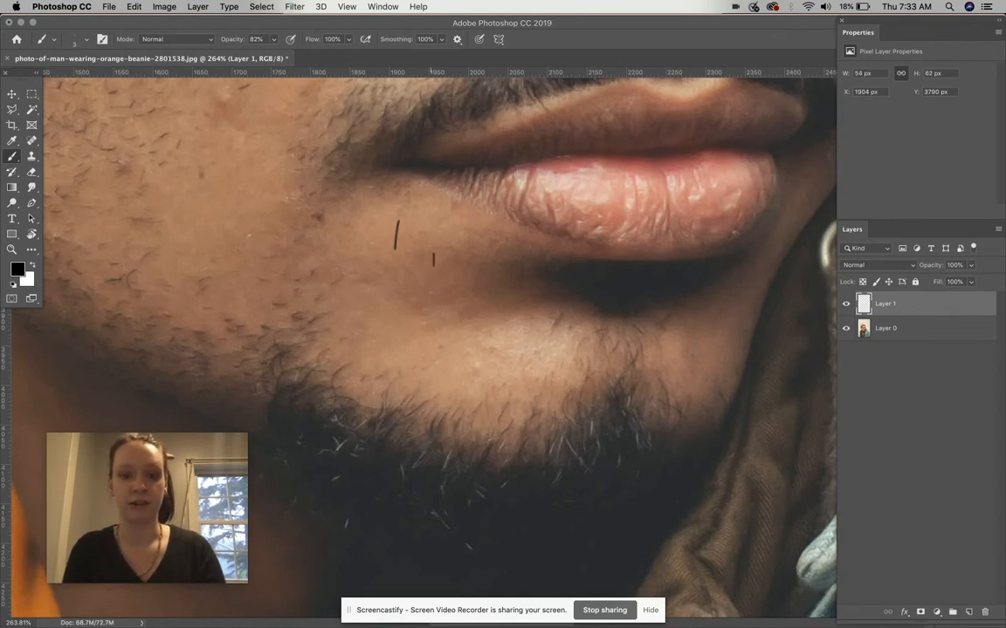
key("super+z")
key("super+z")
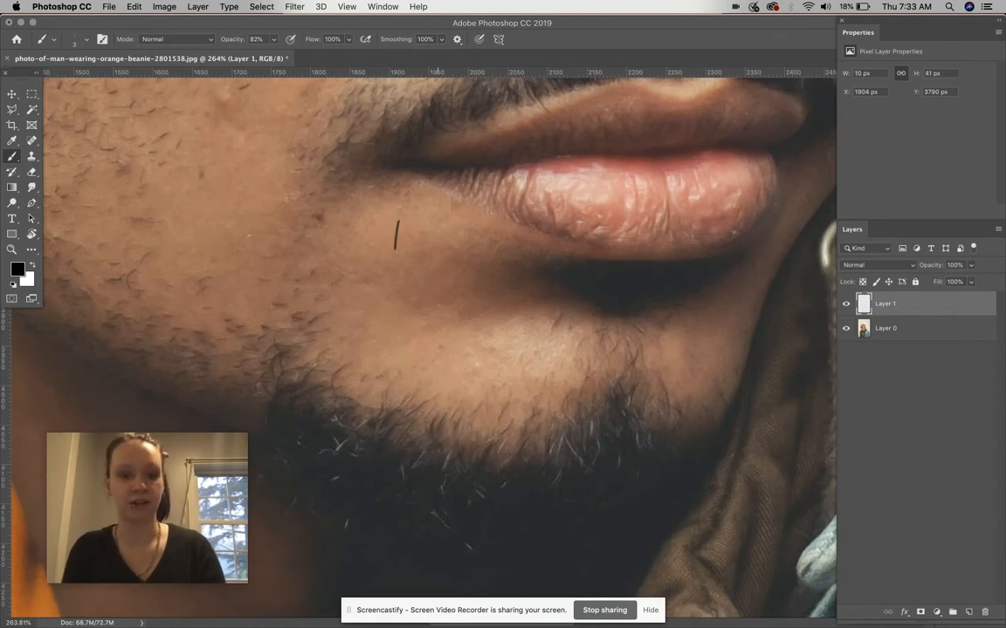
key("super+z")
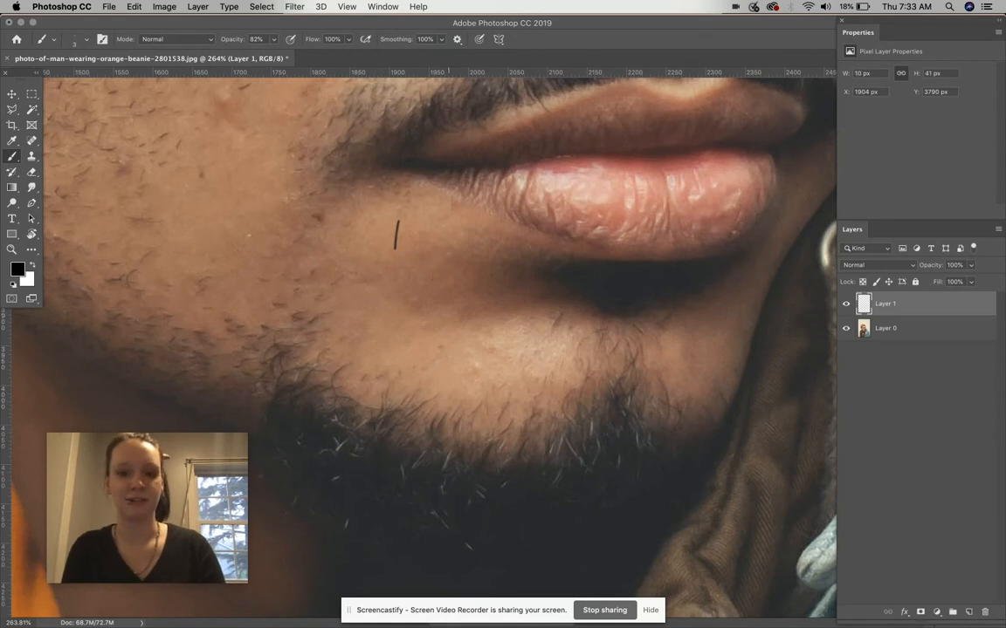
key("super+z")
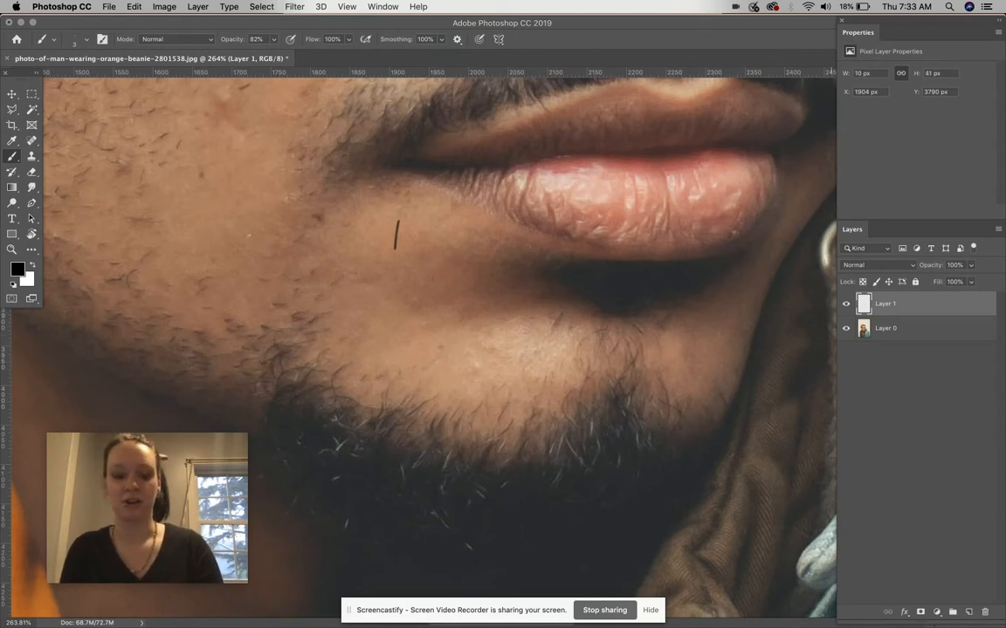
- Move the hair stroke slightly lower beside the chin and add a new layer directly beneath its layer
key("v")
mouse_move(385, 238)
left_mouse_down()
mouse_move(454, 222)
mouse_move(381, 285)
mouse_move(469, 206)
mouse_move(517, 141)
mouse_move(502, 153)
mouse_move(527, 143)
mouse_move(522, 117)
mouse_move(456, 184)
mouse_move(401, 214)
mouse_move(323, 428)
mouse_move(334, 409)
mouse_move(456, 464)
mouse_move(515, 453)
mouse_move(543, 428)
mouse_move(581, 417)
mouse_move(401, 485)
mouse_move(376, 329)
mouse_move(407, 304)
left_mouse_up()
scroll(381, 284, "down", 3)
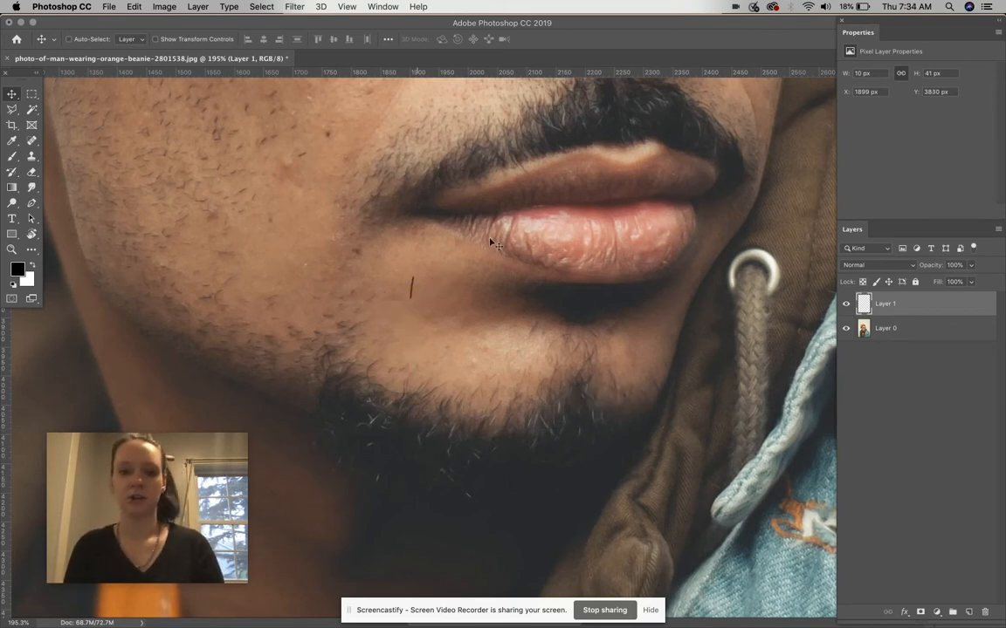
left_click(968, 611)
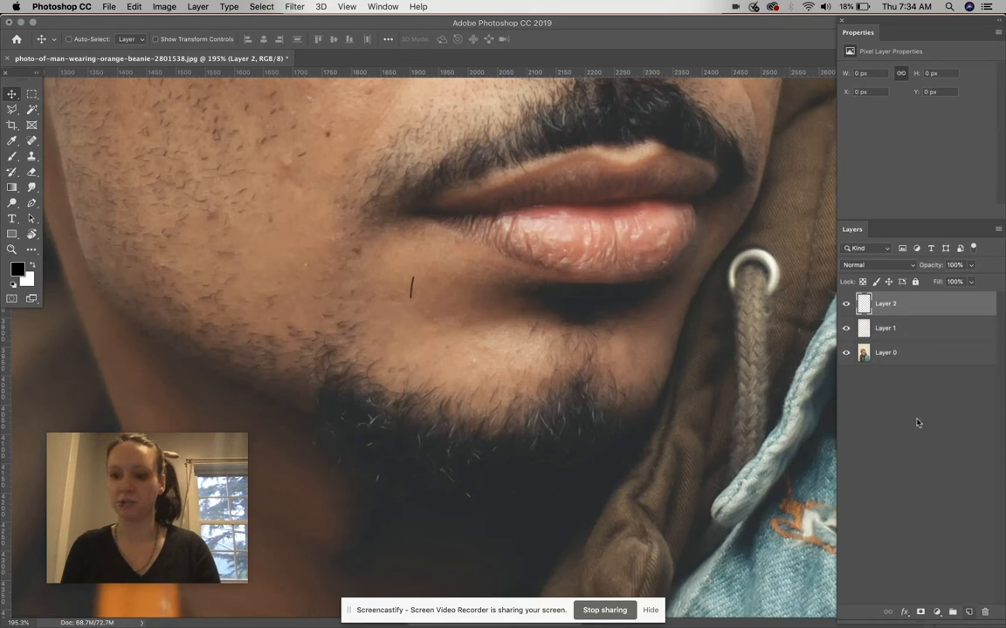
left_click_drag(927, 319, 921, 334)
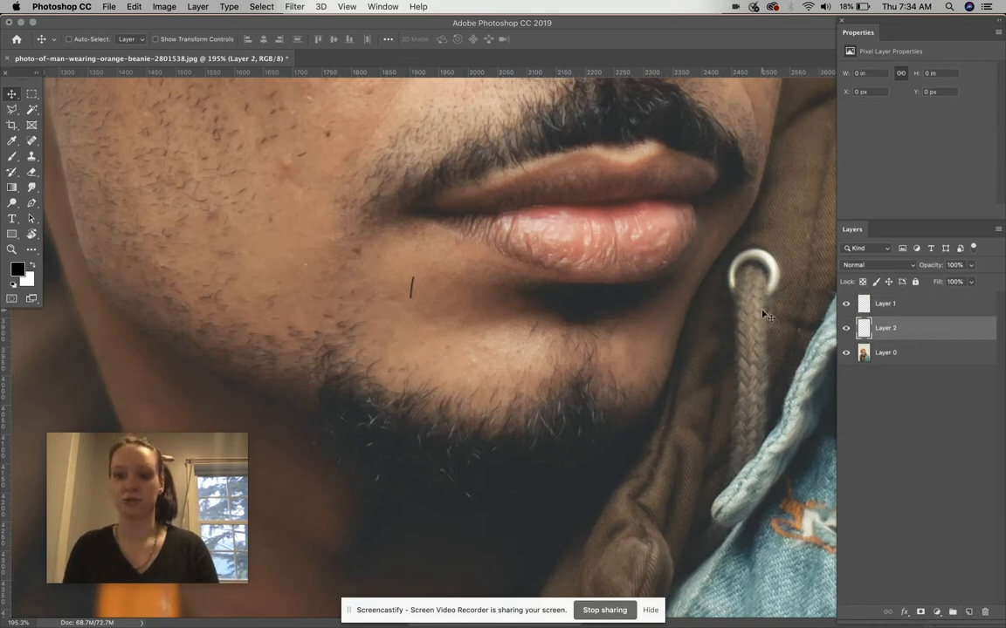
- Fill a rectangle of about 101 × 88 px around the hair stroke with white at 100% opacity on Layer 2, and deselect
key("m")
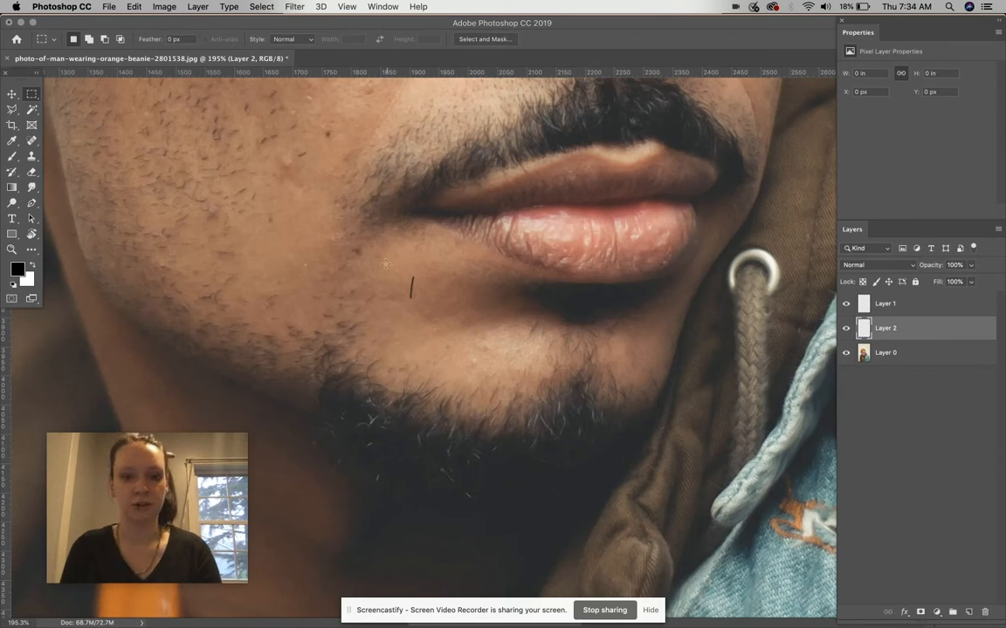
left_click_drag(386, 264, 443, 316)
left_click(134, 6)
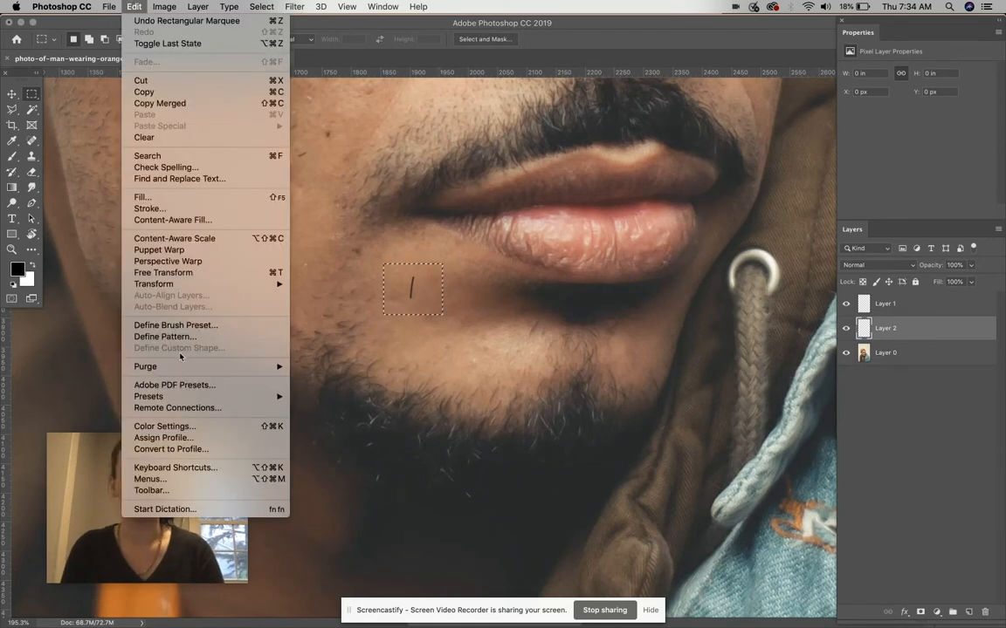
left_click(181, 199)
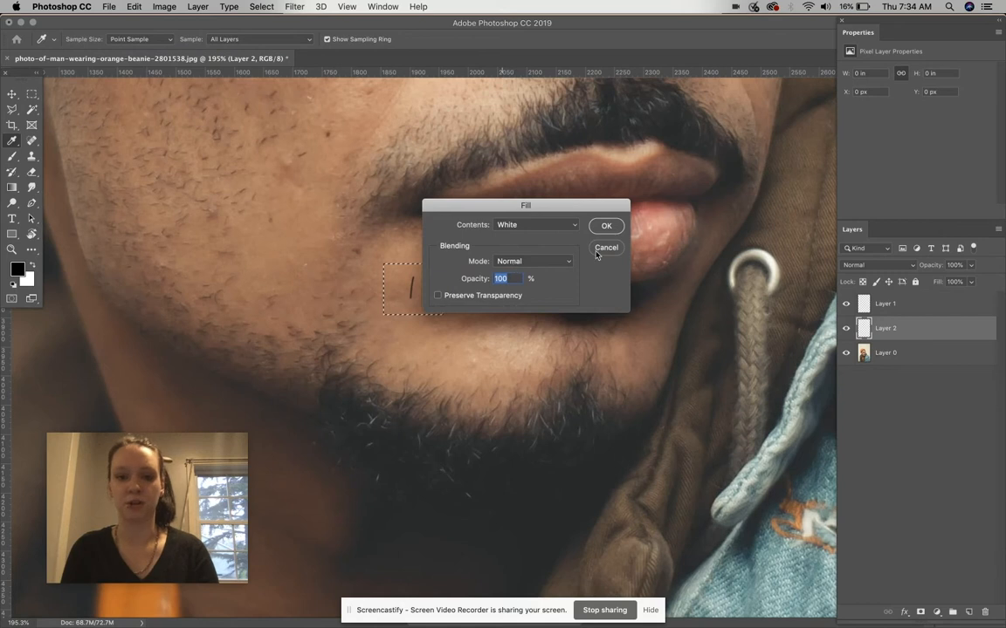
left_click(606, 225)
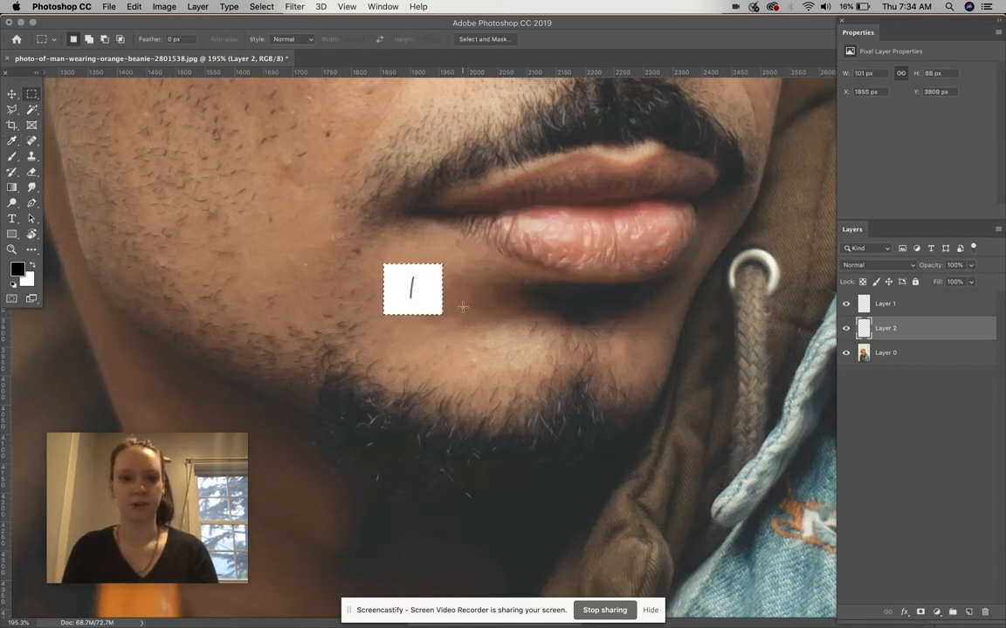
left_click(10, 94)
key("super+d")
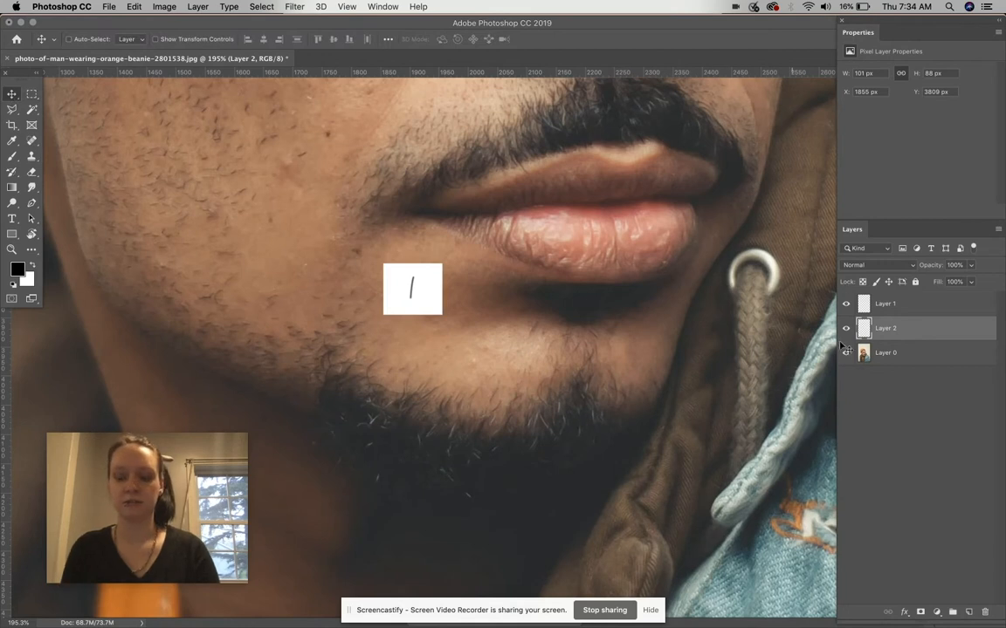
- Load the white rectangle as a selection, define a brush preset named "Facial Hair" from it, and deselect
key("super")
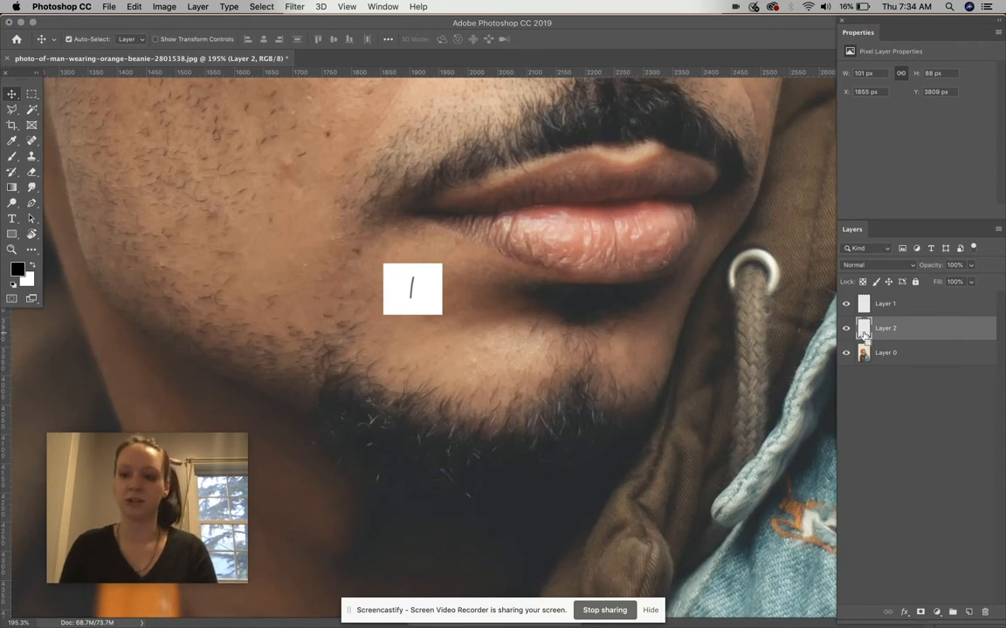
left_click(864, 330, "super")
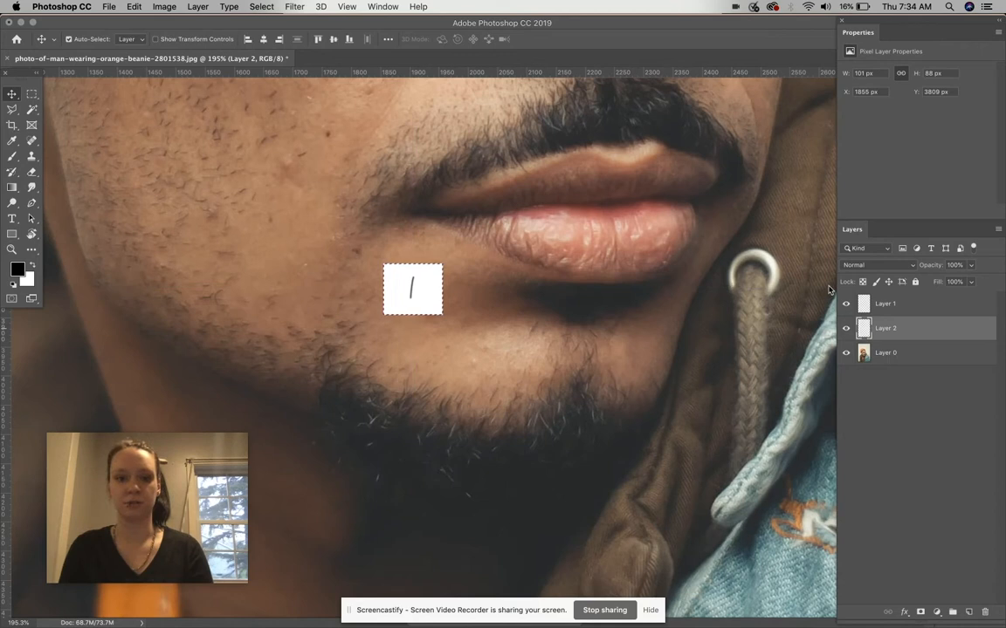
left_click(134, 7)
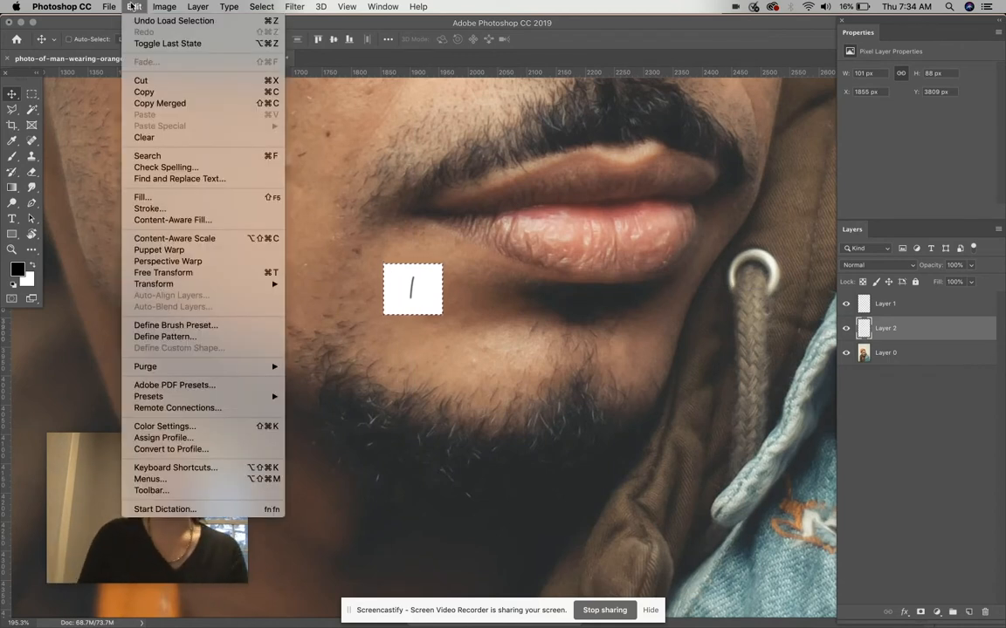
left_click(172, 325)
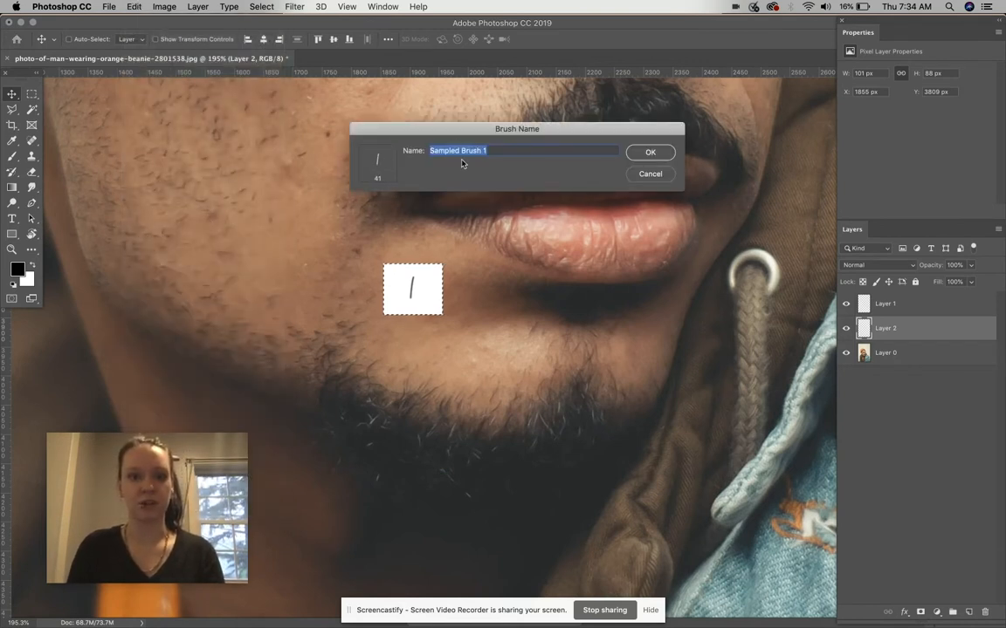
type("Facial Hair")
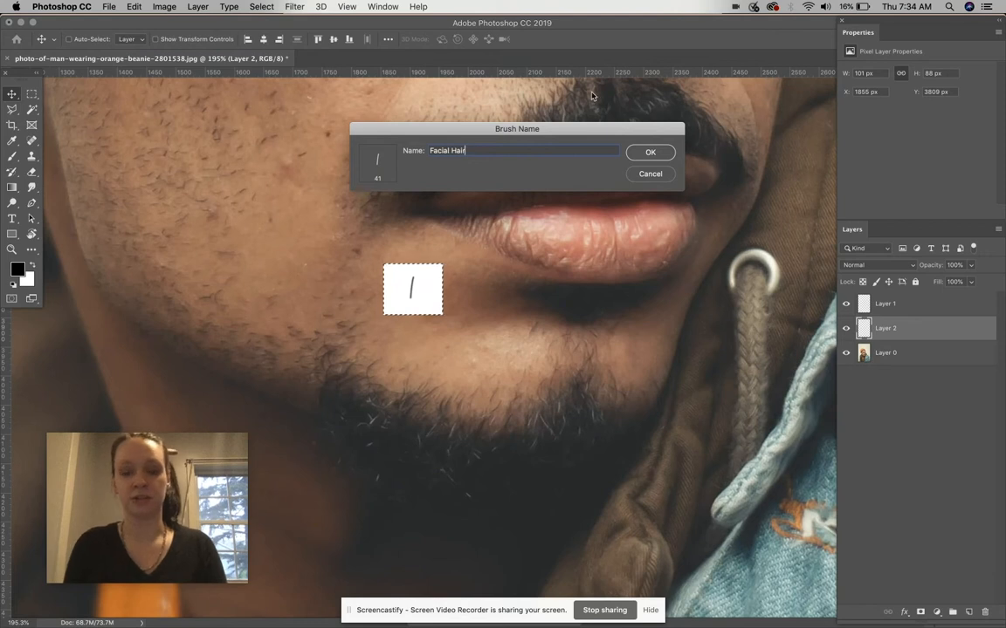
left_click(650, 152)
key("b")
key("super+d")
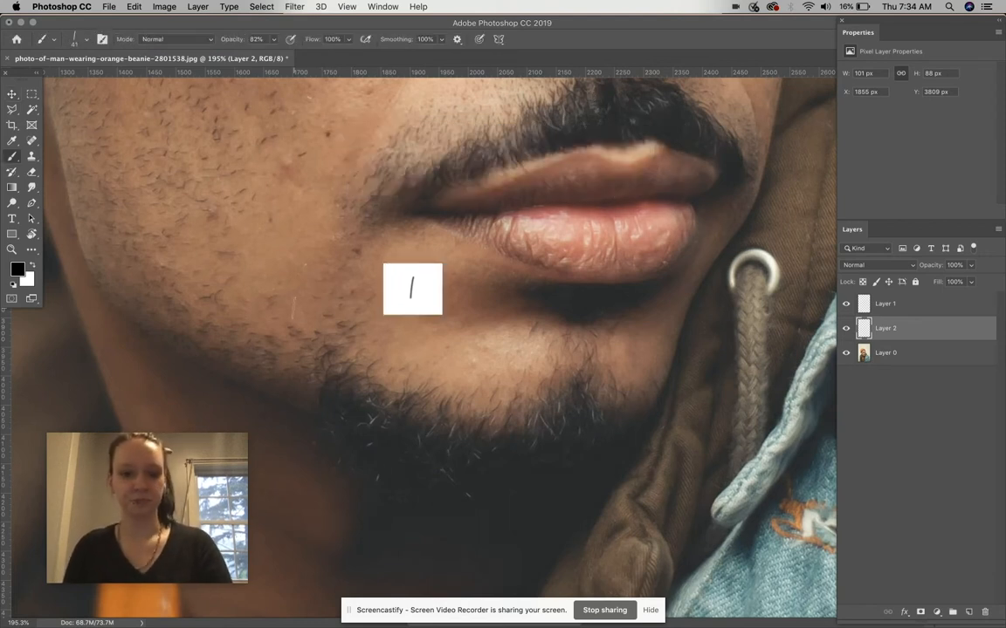
- Test the Facial Hair brush with single stamps and a continuous stroke on the cheek, and undo the test marks
scroll(234, 179, "down", 2)
left_click(388, 119)
left_click(367, 101)
left_click(350, 144)
scroll(470, 350, "down", 2)
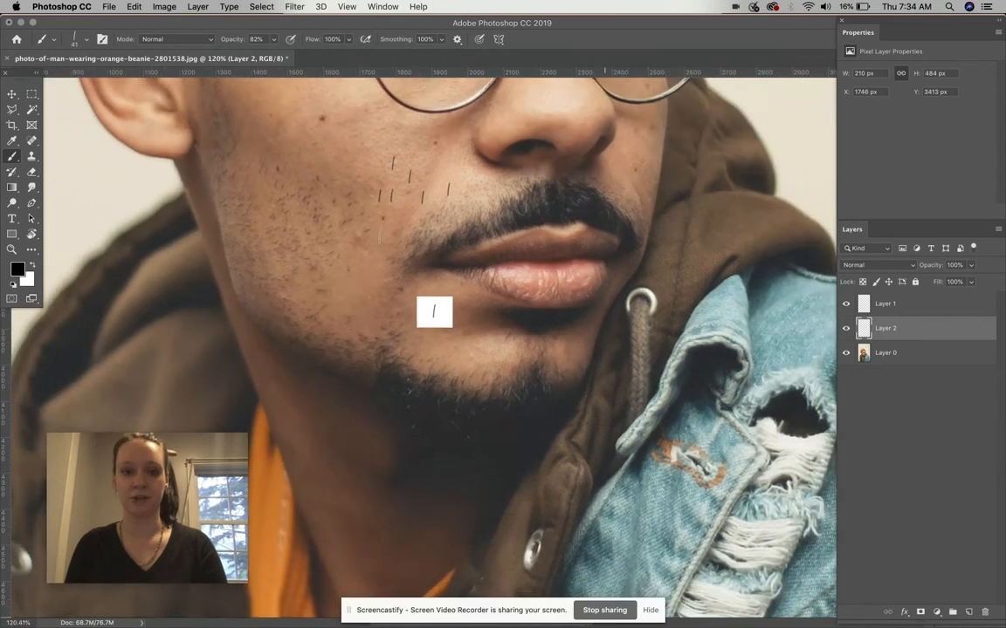
mouse_move(396, 149)
left_mouse_down()
mouse_move(306, 138)
mouse_move(288, 153)
mouse_move(301, 187)
mouse_move(271, 207)
mouse_move(296, 170)
left_mouse_up()
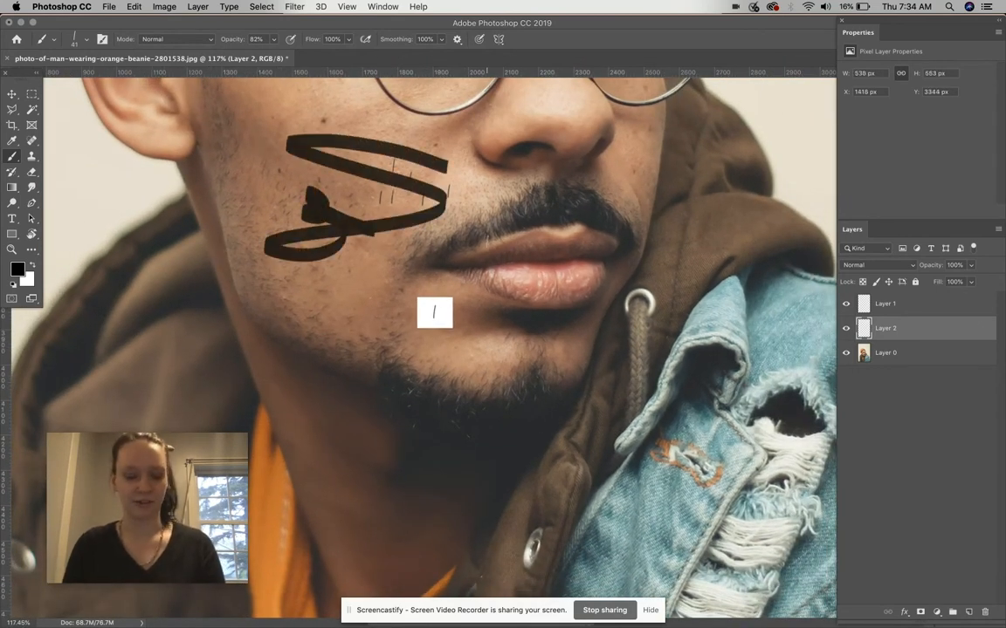
key("super+z")
key("super+z")
key("super+z")
key("super+z")
key("super+z")
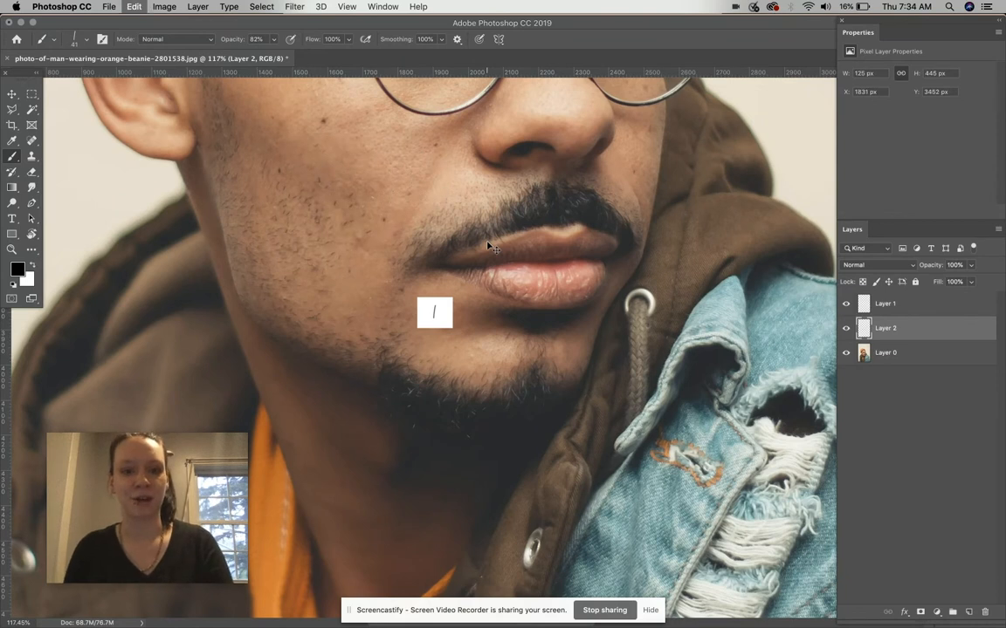
- Delete Layer 1 and Layer 2, which hold the hair stroke and the white rectangle
key("v")
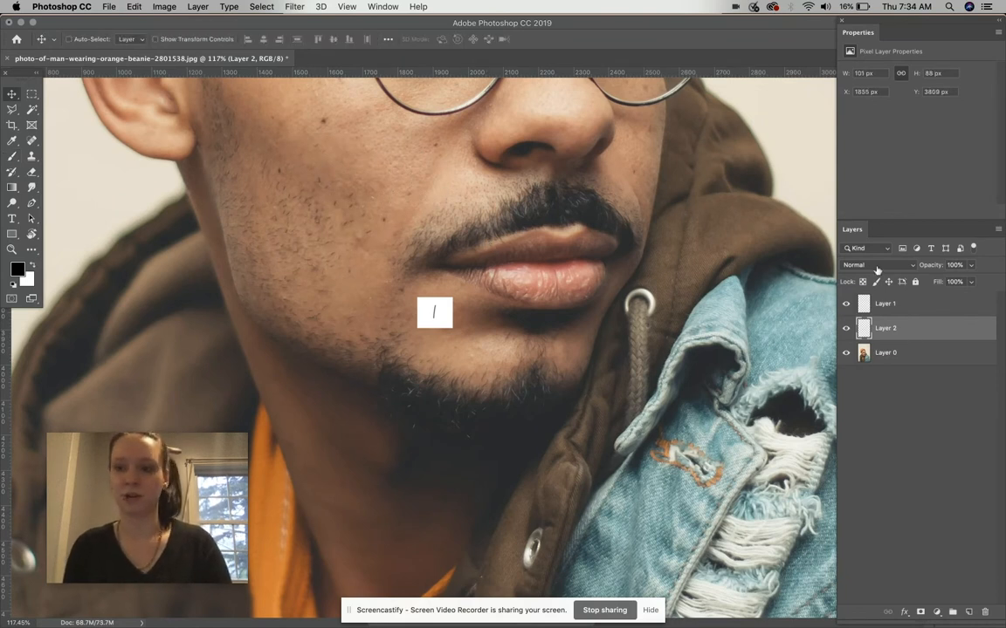
left_click(907, 303, "shift")
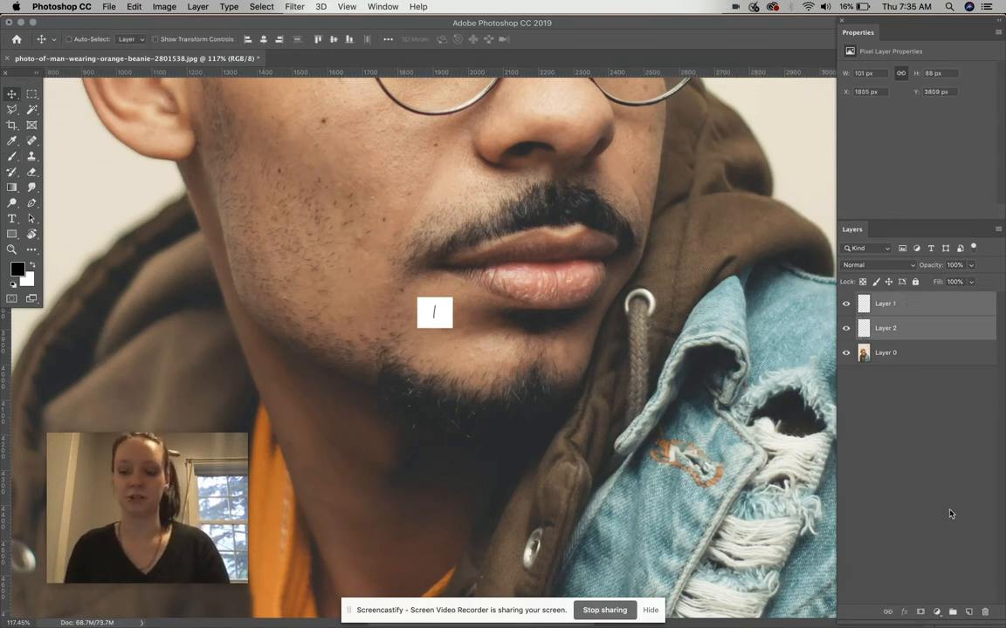
key("Delete")
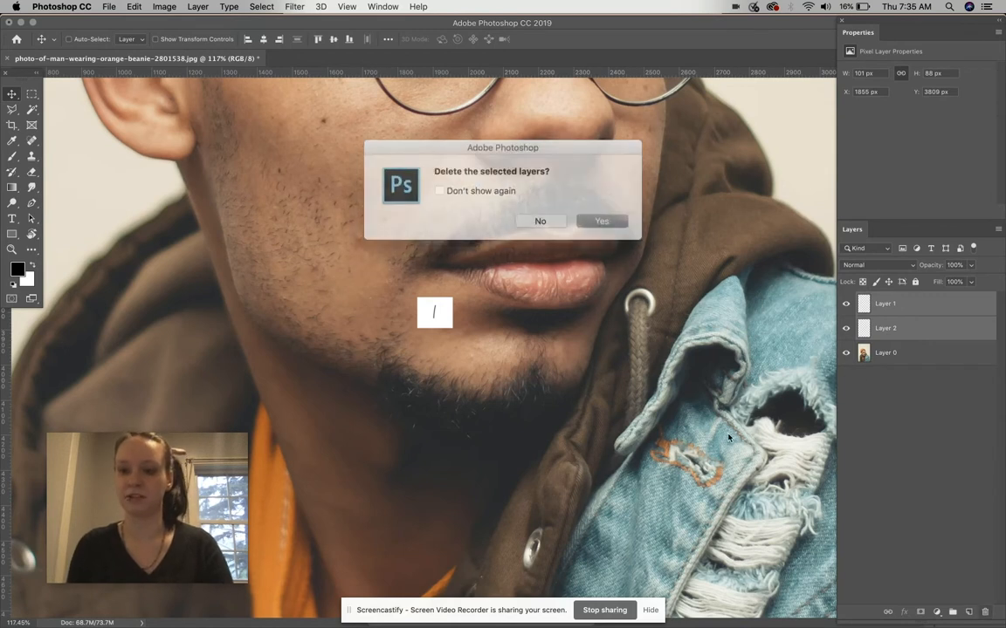
key("Return")
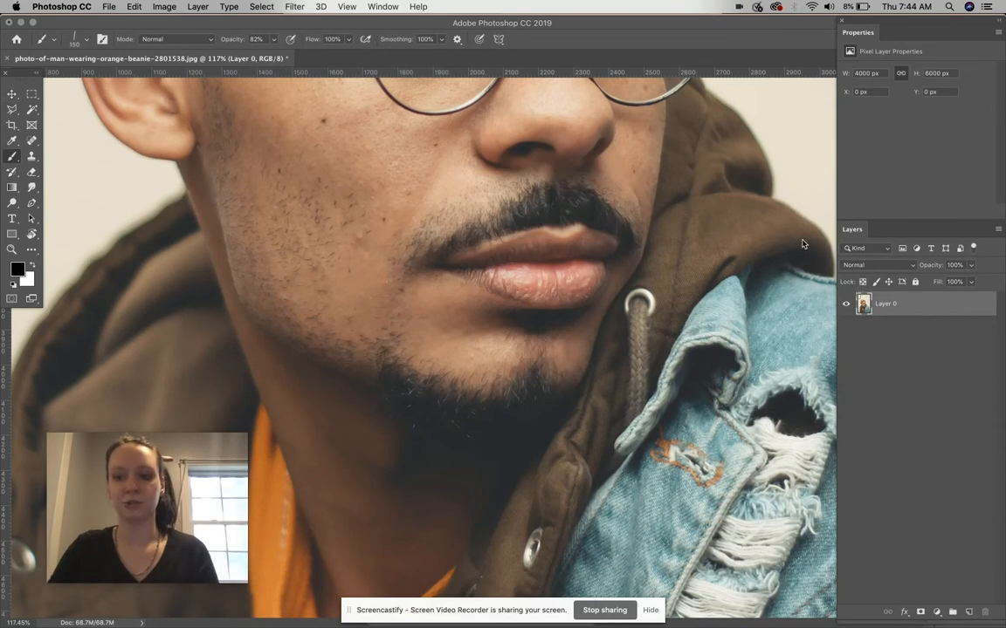
- Open the Brush Settings and choose the Facial Hair brush preset at its 41 px size
left_click(378, 6)
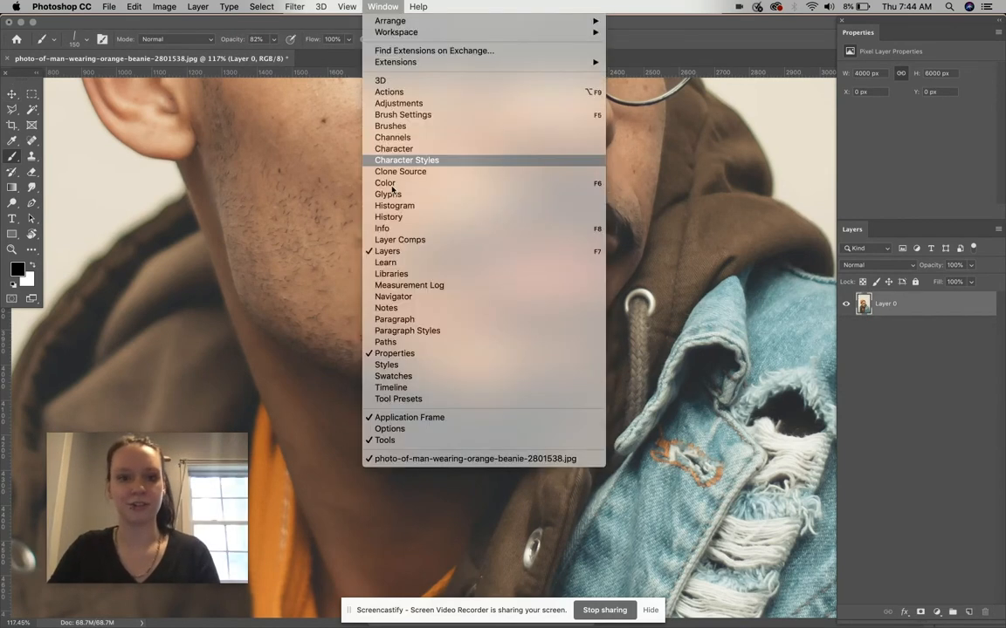
left_click(413, 120)
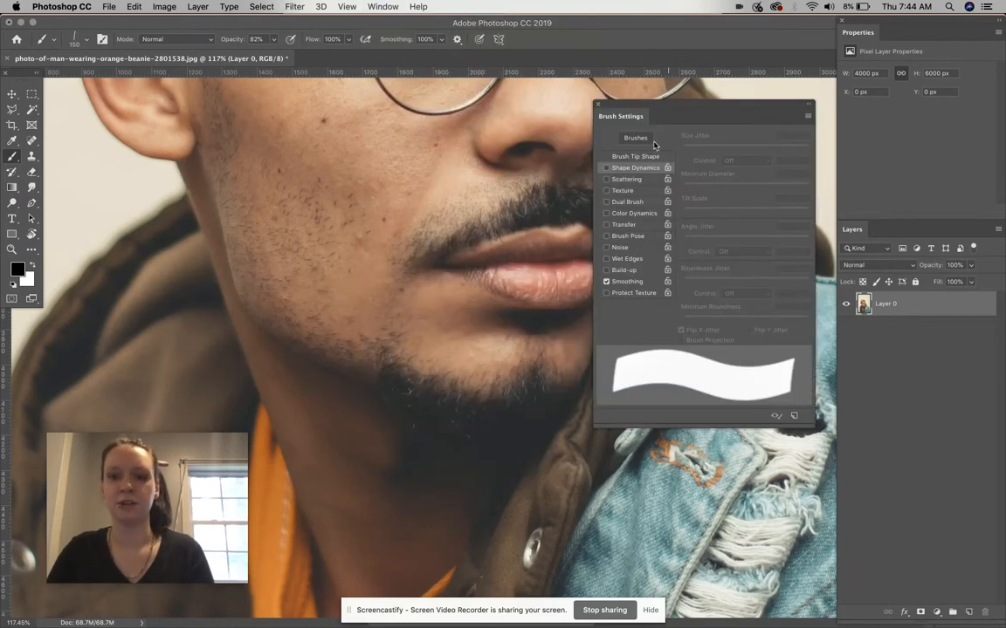
left_click(635, 139)
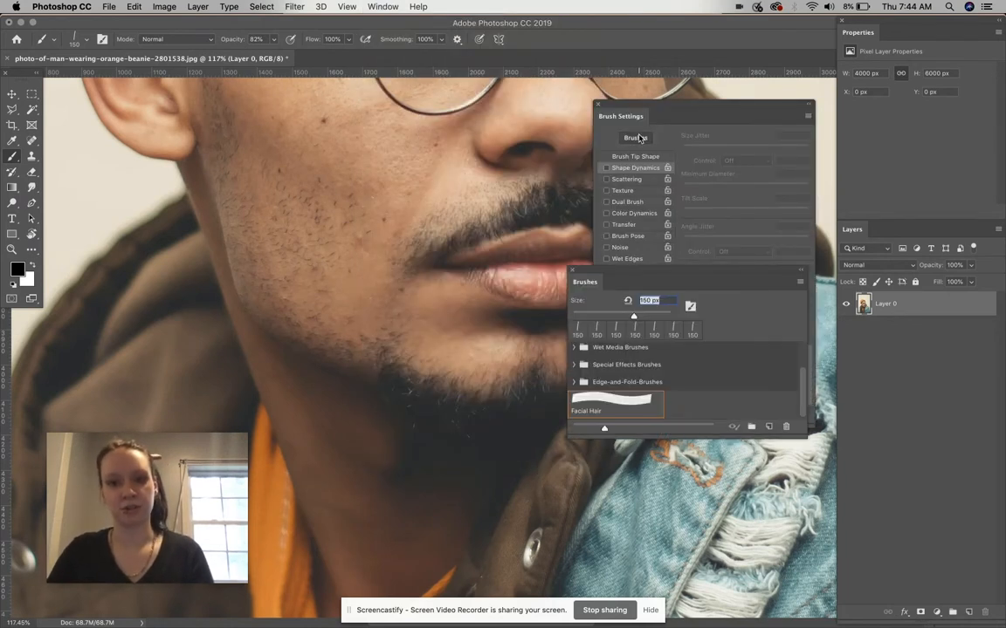
double_click(616, 411)
left_click(651, 413)
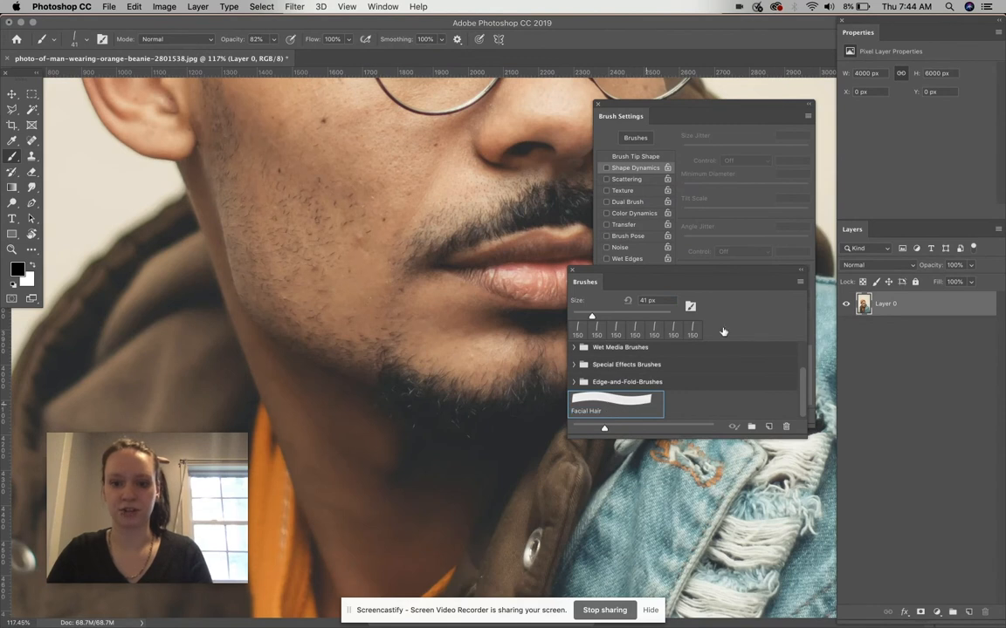
left_click(572, 270)
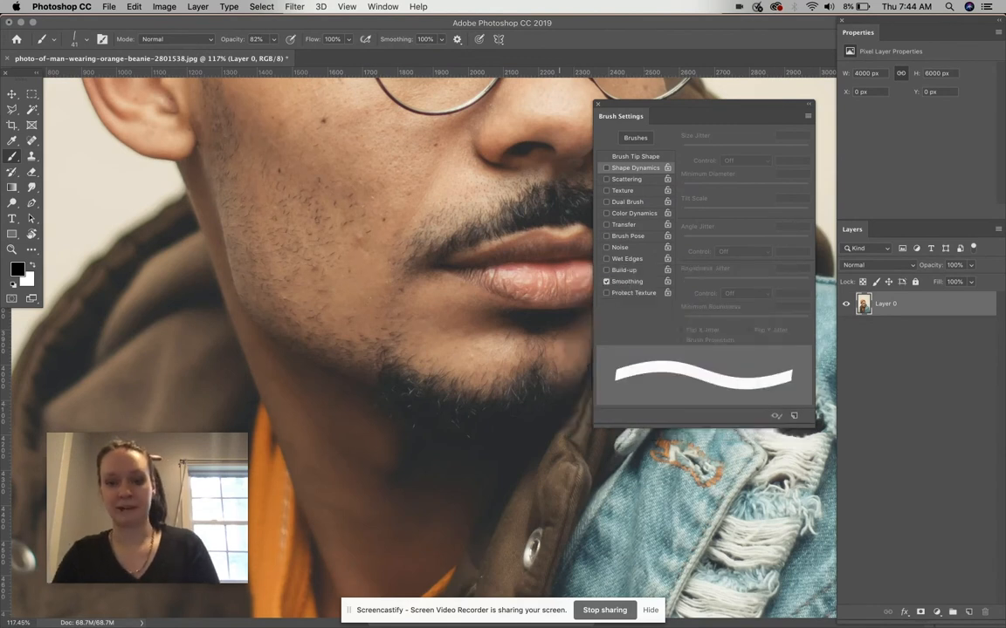
- Enable Shape Dynamics for the Facial Hair brush and set Size Jitter to 100%
left_click(607, 168)
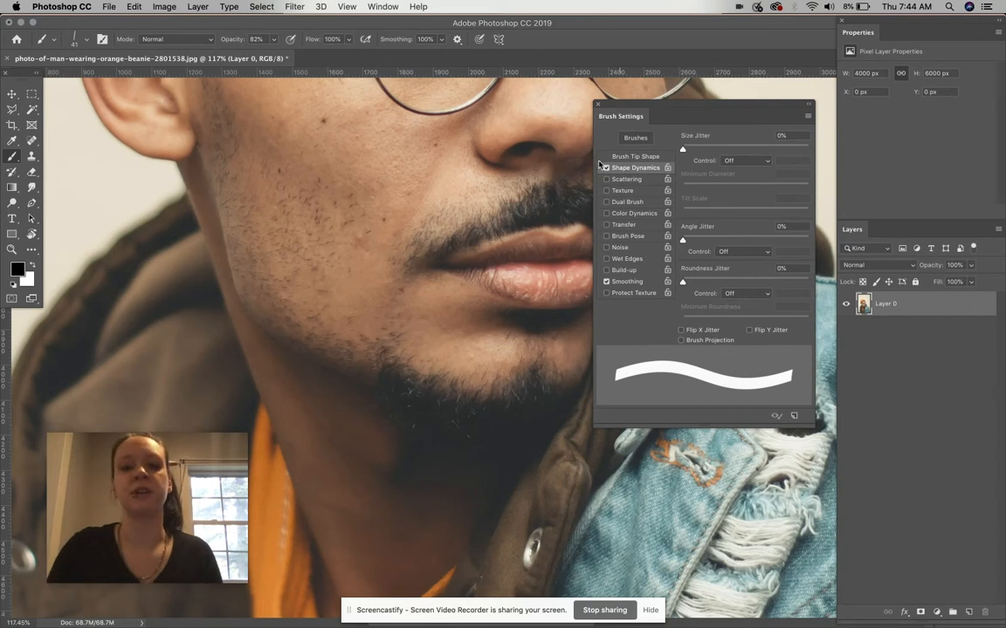
left_click_drag(683, 150, 817, 150)
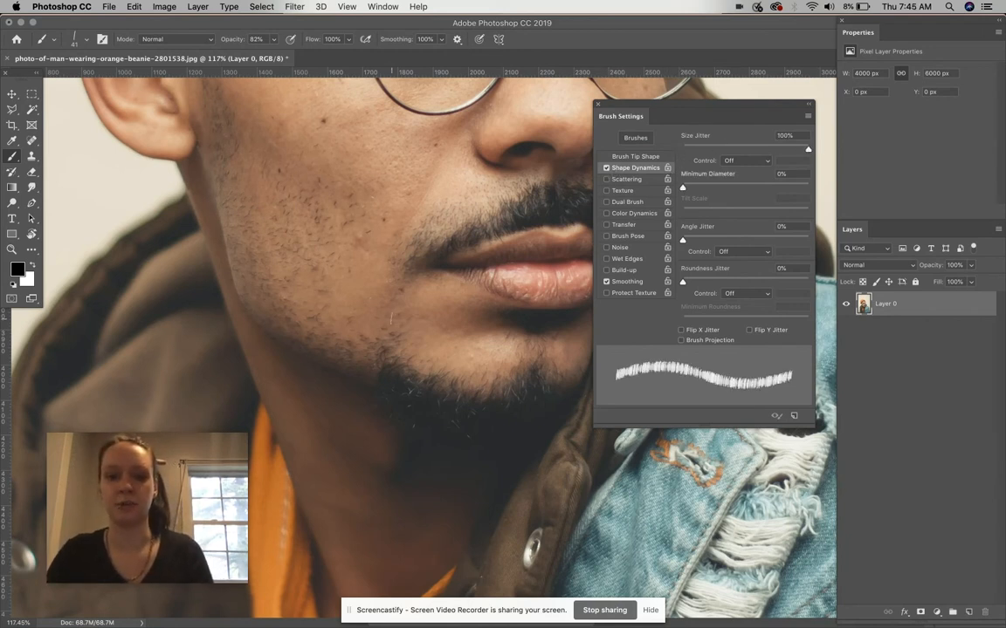
- Set the Facial Hair brush's Angle Jitter to 9% with Flip X Jitter enabled, and try a stroke on the cheek
left_click_drag(684, 239, 695, 242)
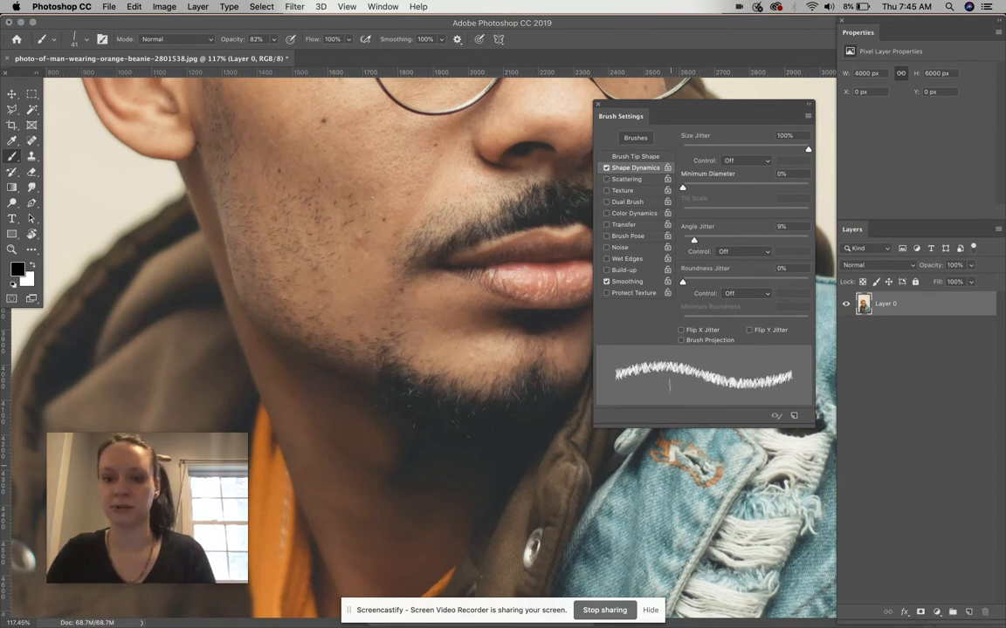
mouse_move(403, 167)
left_mouse_down()
mouse_move(347, 163)
mouse_move(285, 206)
mouse_move(274, 241)
left_mouse_up()
- Enlarge the brush to 125 px, test it with strokes along the cheek and jaw, and undo all test strokes
key("bracketright")
key("bracketright")
key("bracketright")
key("bracketright")
key("bracketright")
key("bracketright")
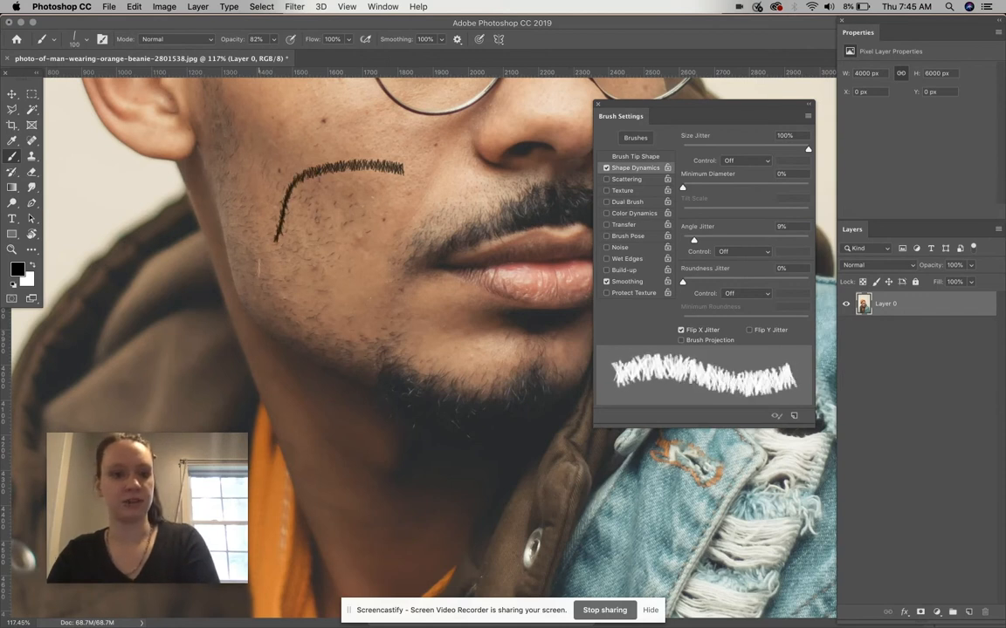
key("super+z")
mouse_move(149, 205)
left_mouse_down()
mouse_move(172, 189)
mouse_move(302, 258)
mouse_move(397, 201)
mouse_move(188, 292)
mouse_move(384, 349)
left_mouse_up()
key("super+z")
key("bracketleft")
key("bracketleft")
key("bracketleft")
key("bracketleft")
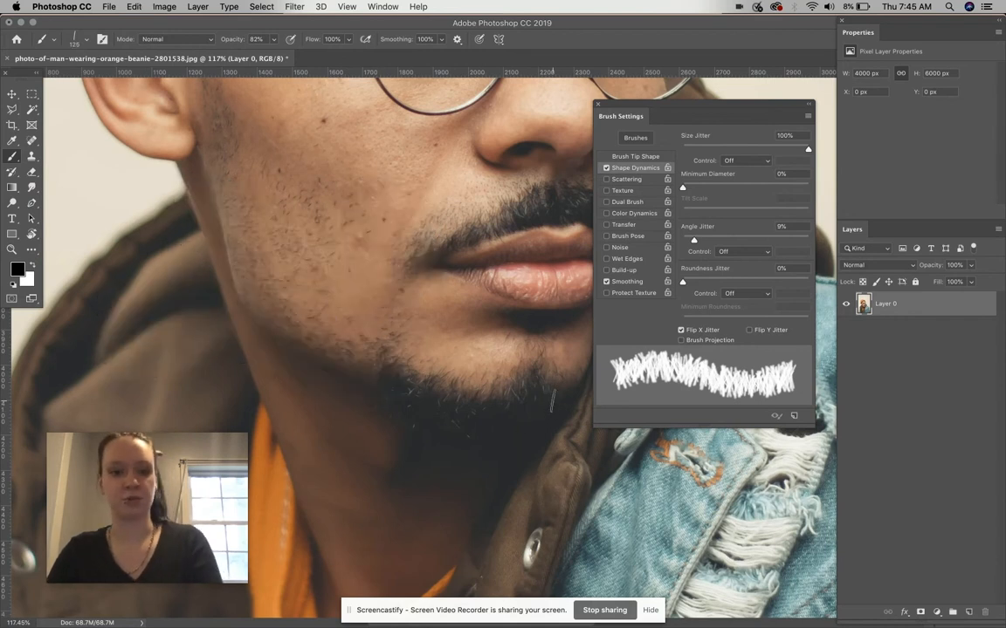
mouse_move(410, 249)
left_mouse_down()
mouse_move(336, 197)
mouse_move(262, 305)
mouse_move(340, 349)
left_mouse_up()
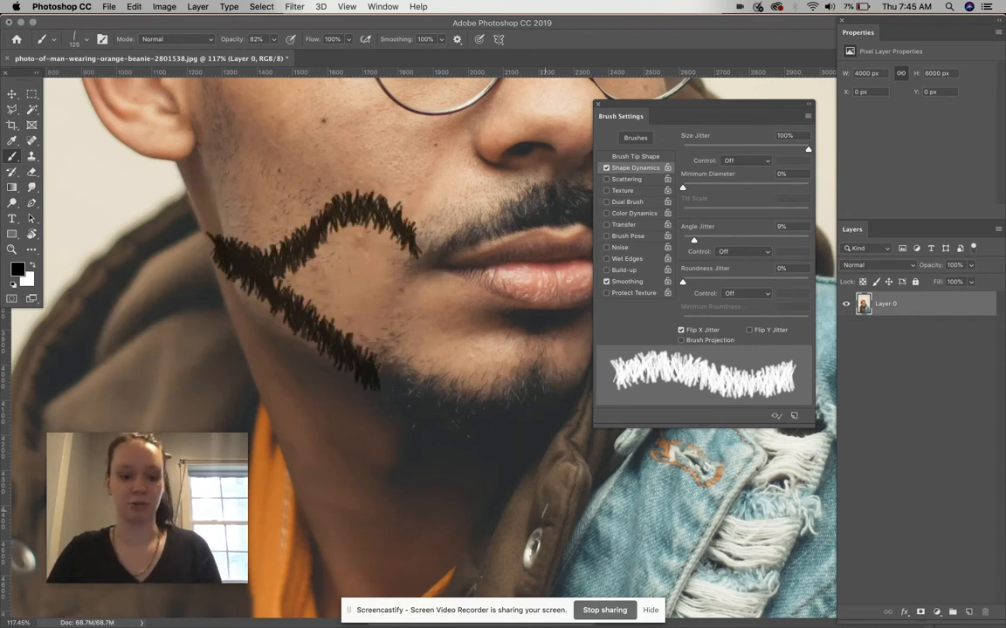
key("super+z")
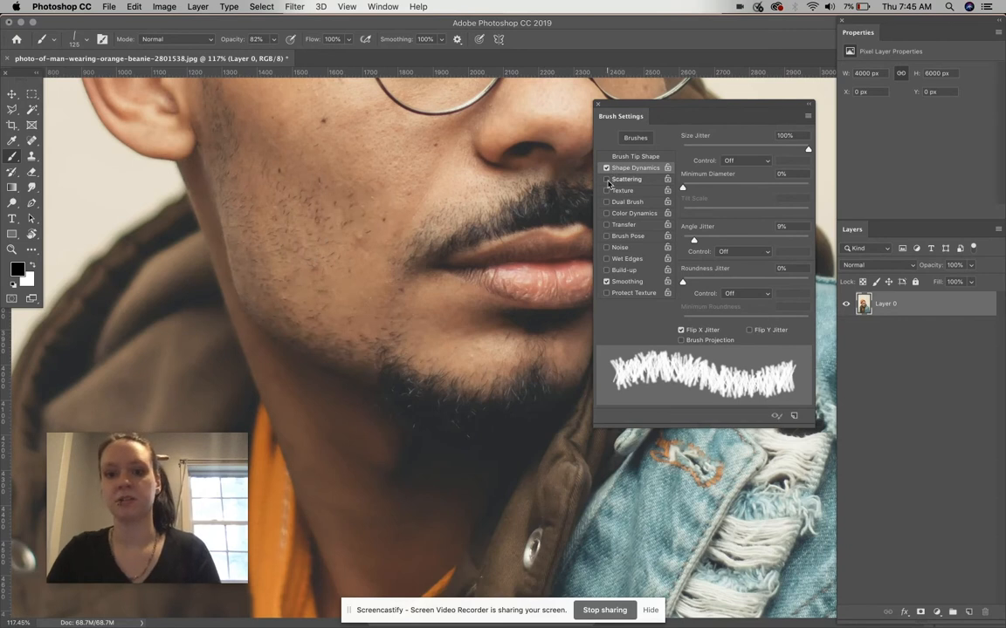
- Enable Scattering with Scatter at about 295%, test it with a stroke on the cheek, and undo the stroke
left_click(620, 179)
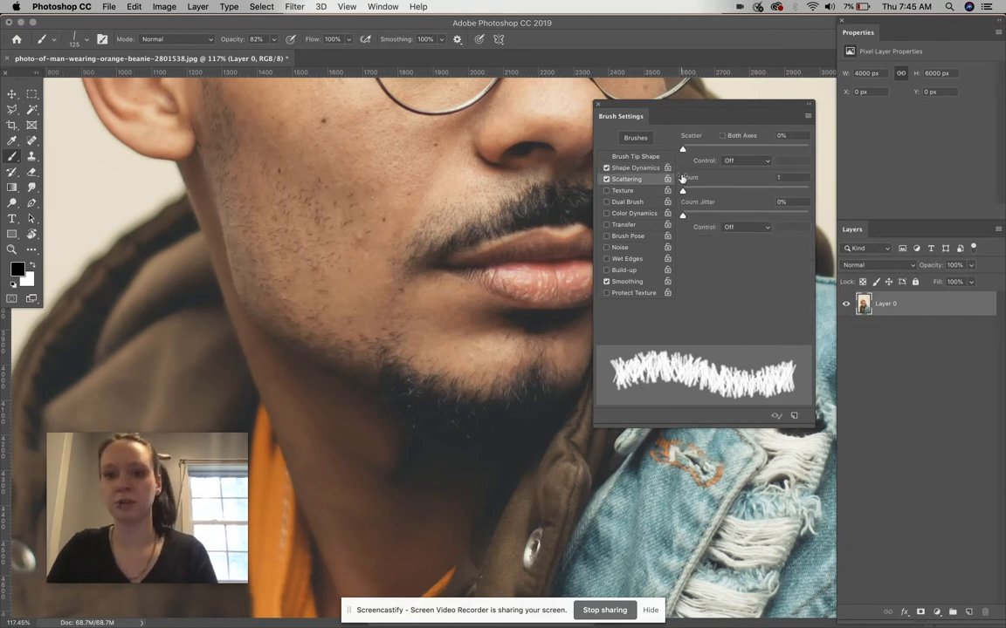
left_click_drag(682, 149, 739, 149)
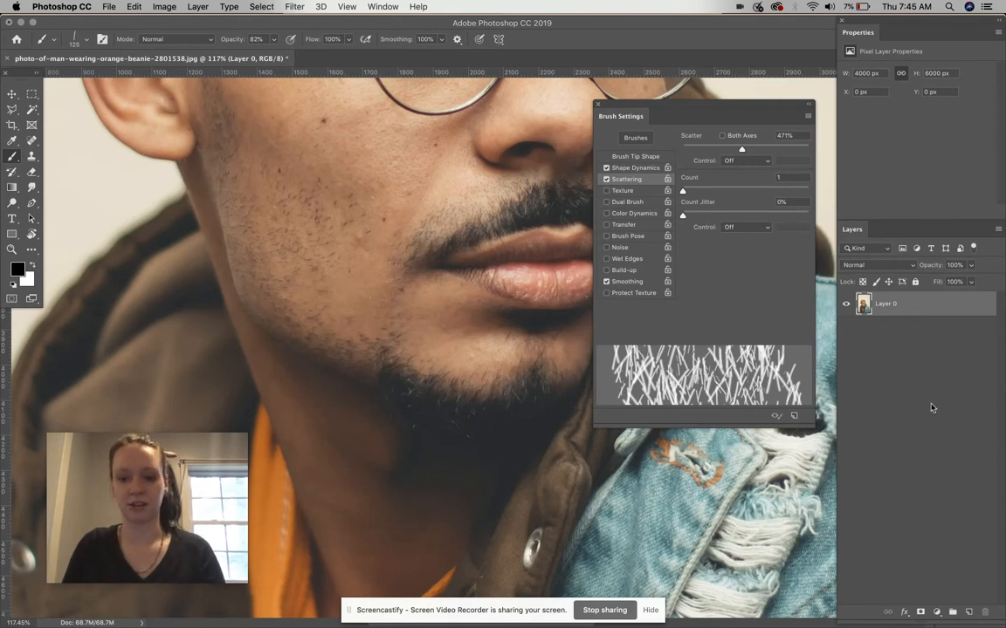
mouse_move(742, 149)
left_mouse_down()
mouse_move(663, 155)
mouse_move(721, 160)
left_mouse_up()
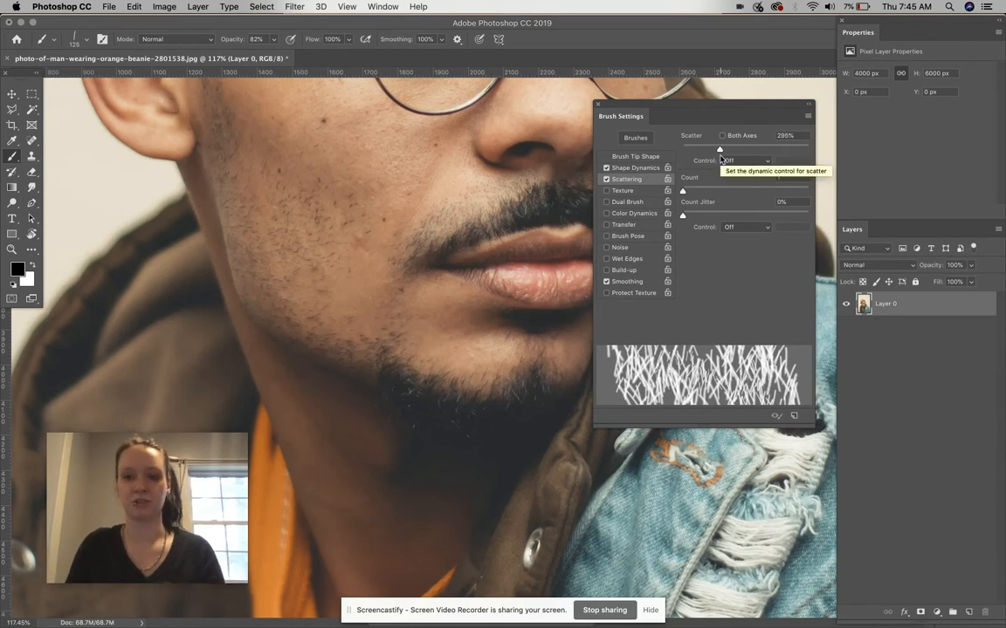
mouse_move(355, 162)
left_mouse_down()
mouse_move(344, 175)
mouse_move(262, 170)
mouse_move(188, 231)
mouse_move(210, 358)
mouse_move(384, 410)
mouse_move(454, 280)
mouse_move(392, 227)
mouse_move(320, 320)
left_mouse_up()
key("super+z")
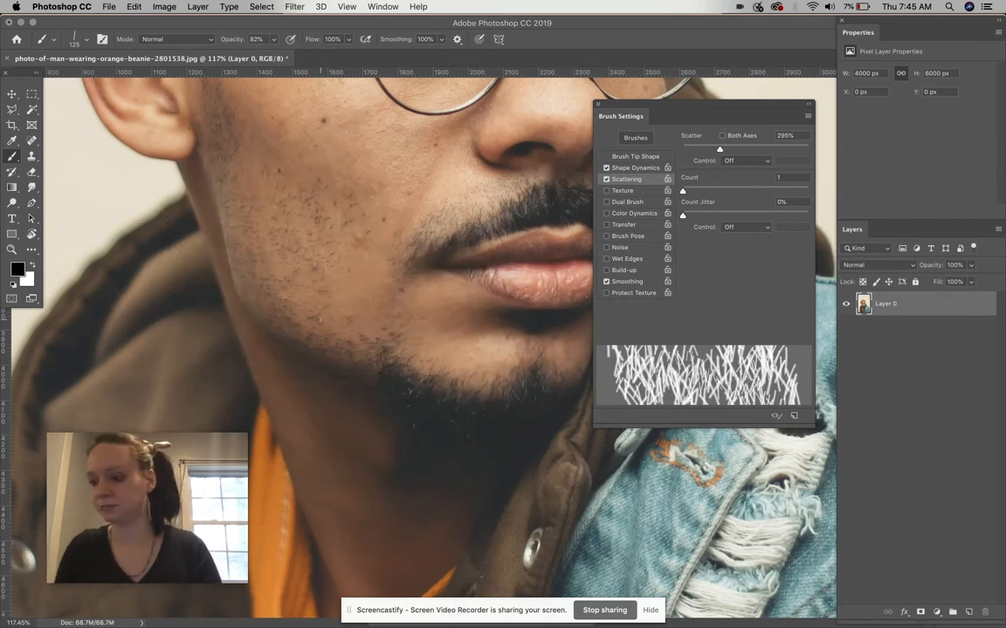
- Set the Angle Jitter control in Shape Dynamics to Direction, test it with a looping stroke over the cheek, and undo it
left_click(625, 168)
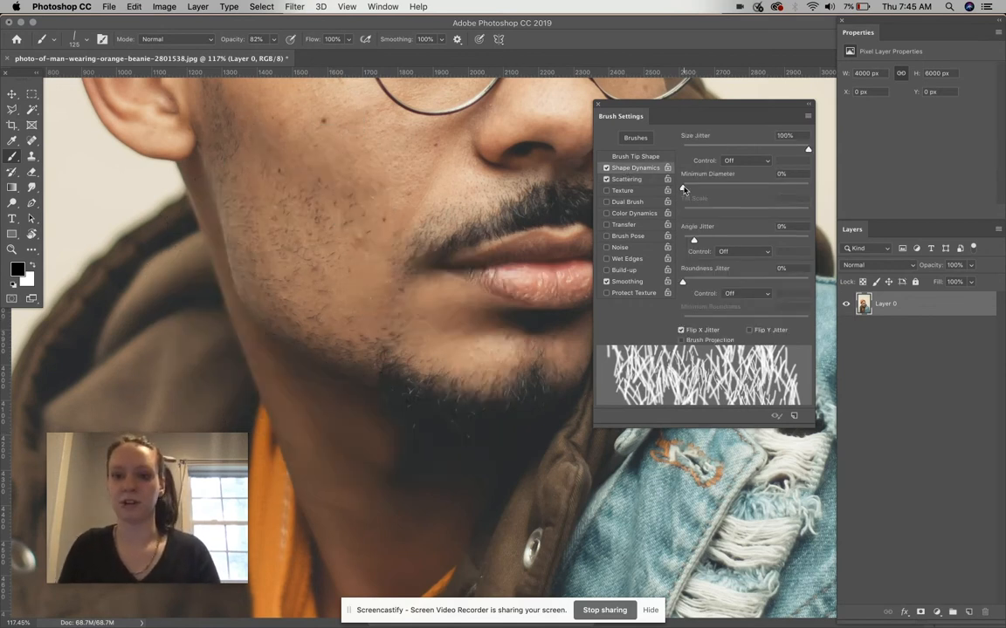
left_click(733, 253)
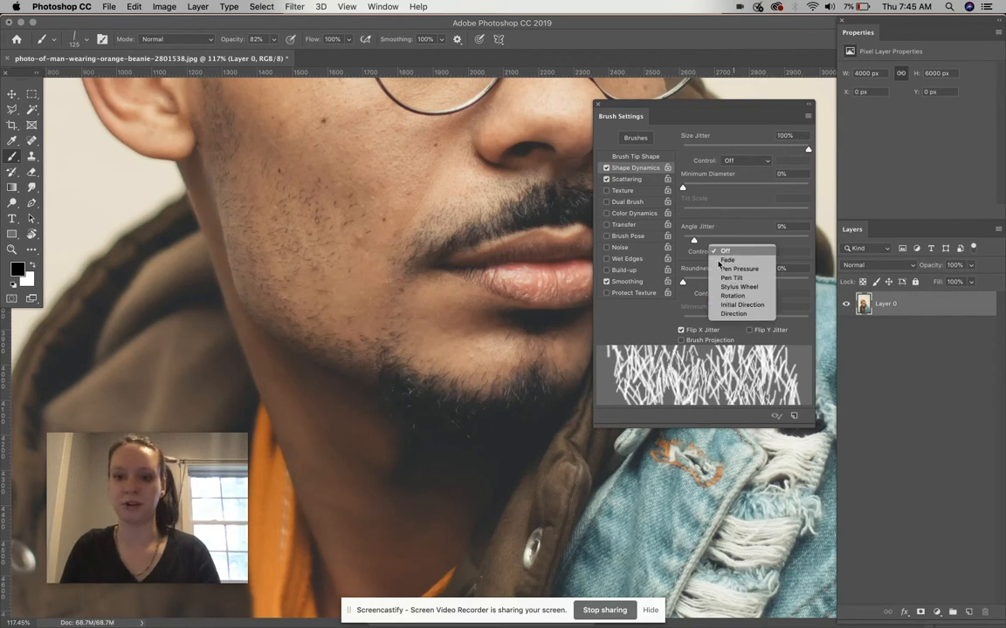
left_click(733, 313)
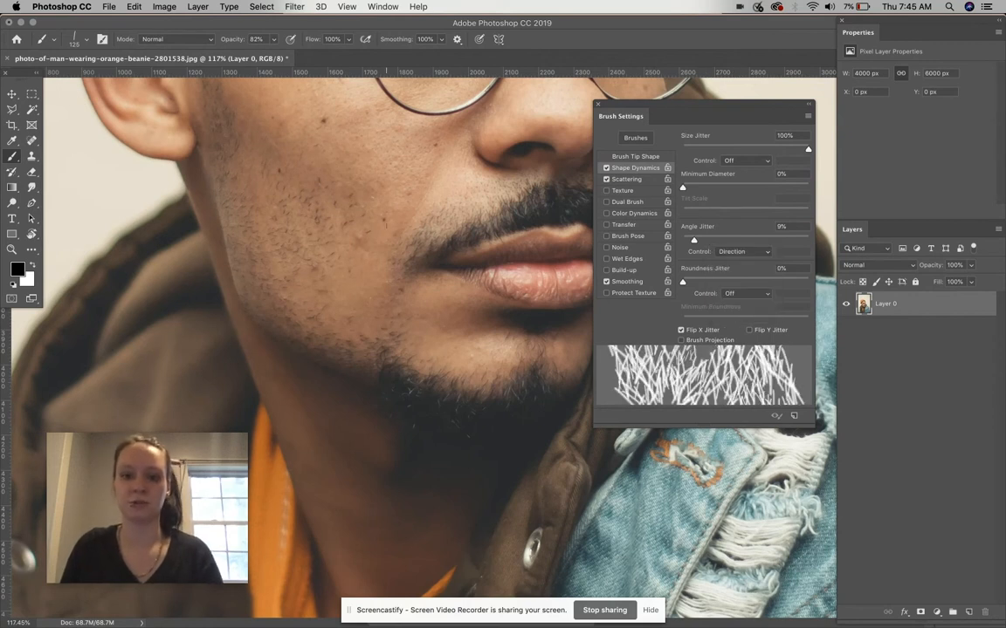
mouse_move(228, 118)
left_mouse_down()
mouse_move(214, 179)
mouse_move(161, 232)
mouse_move(166, 323)
mouse_move(254, 414)
mouse_move(384, 384)
mouse_move(437, 344)
mouse_move(436, 267)
mouse_move(375, 183)
mouse_move(279, 166)
mouse_move(192, 322)
mouse_move(384, 271)
mouse_move(297, 192)
left_mouse_up()
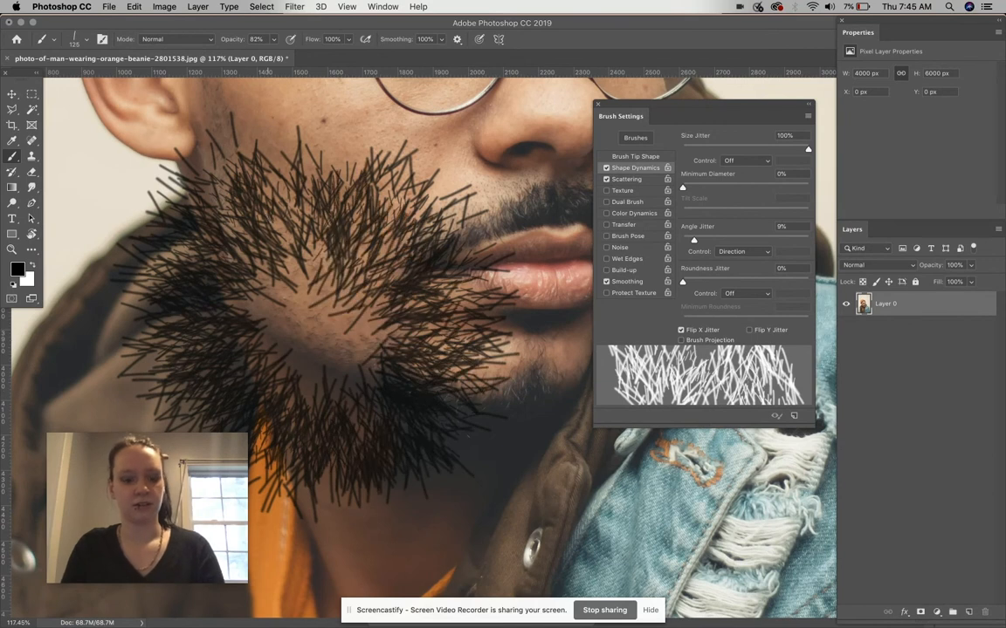
key("super+z")
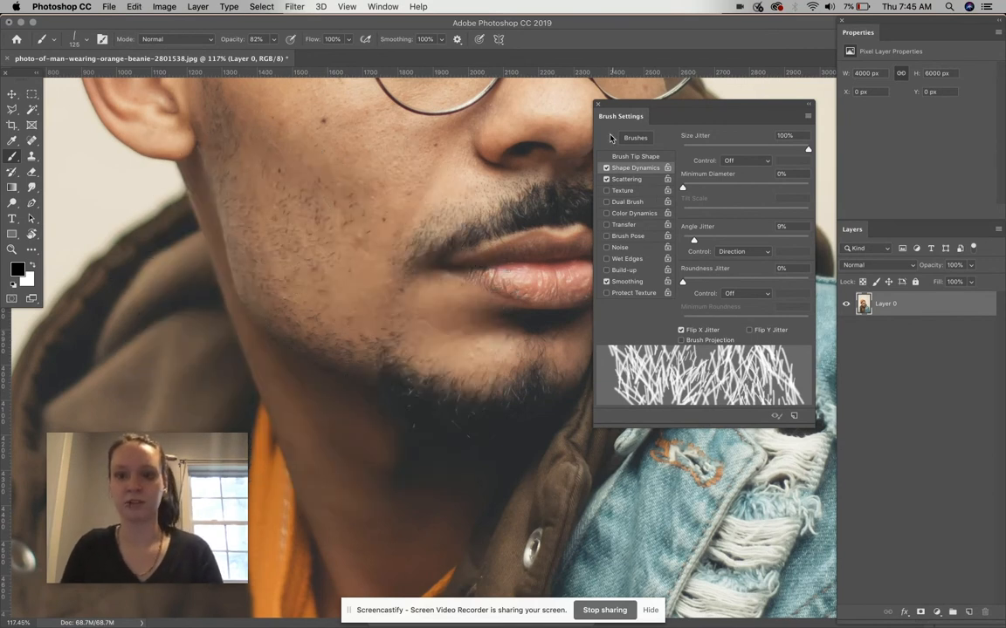
- Set the brush tip angle to 90° and test it on the cheek with a stroke, which is undone, and a single stamp
left_click(632, 157)
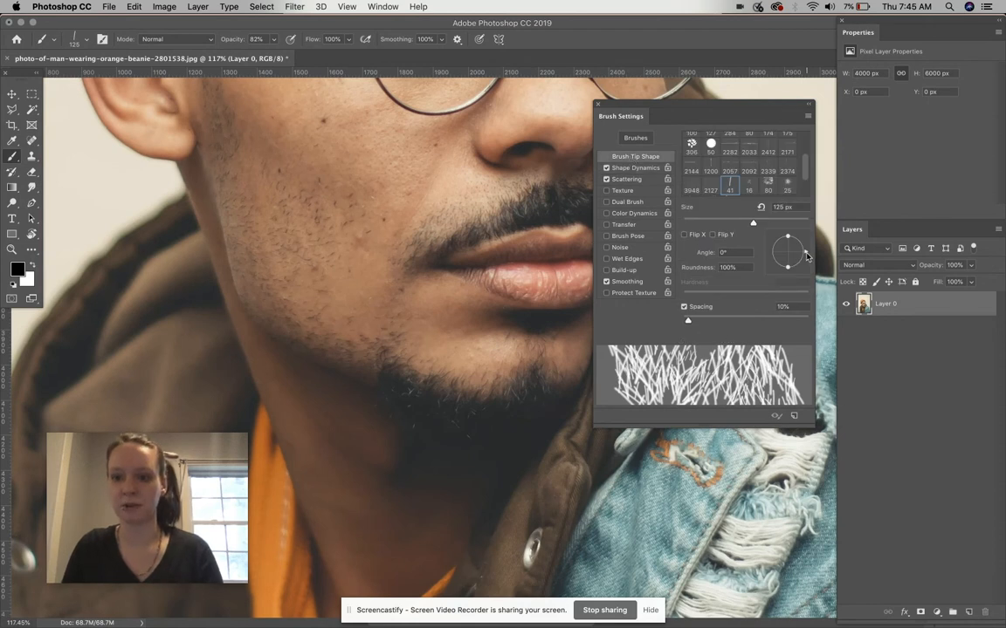
left_click_drag(805, 255, 788, 237)
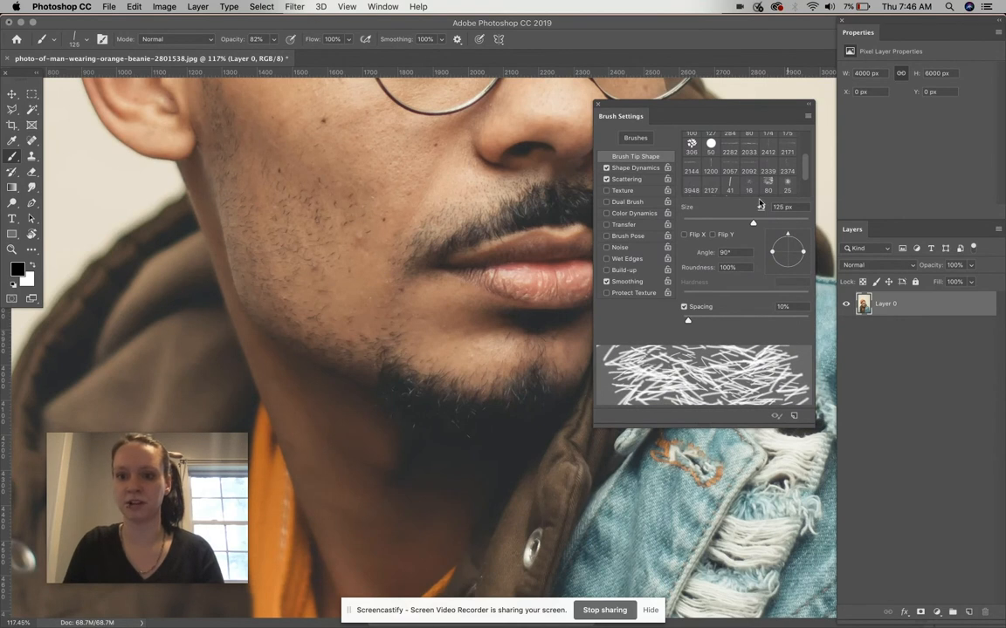
mouse_move(245, 131)
left_mouse_down()
mouse_move(218, 166)
mouse_move(197, 245)
mouse_move(261, 367)
mouse_move(406, 419)
mouse_move(511, 288)
mouse_move(227, 122)
mouse_move(384, 454)
mouse_move(262, 201)
left_mouse_up()
key("super+z")
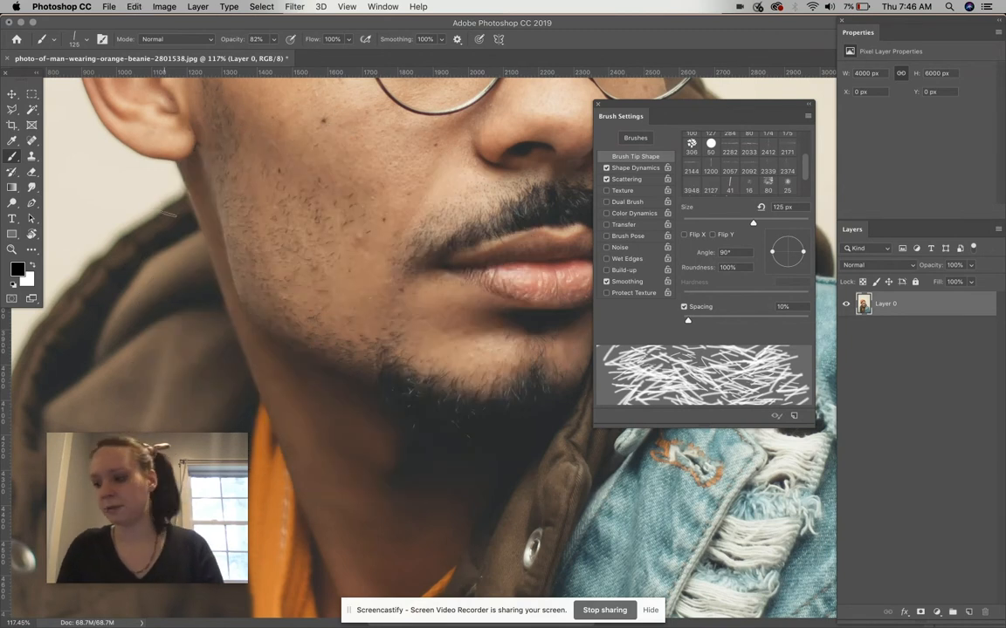
left_click(389, 245)
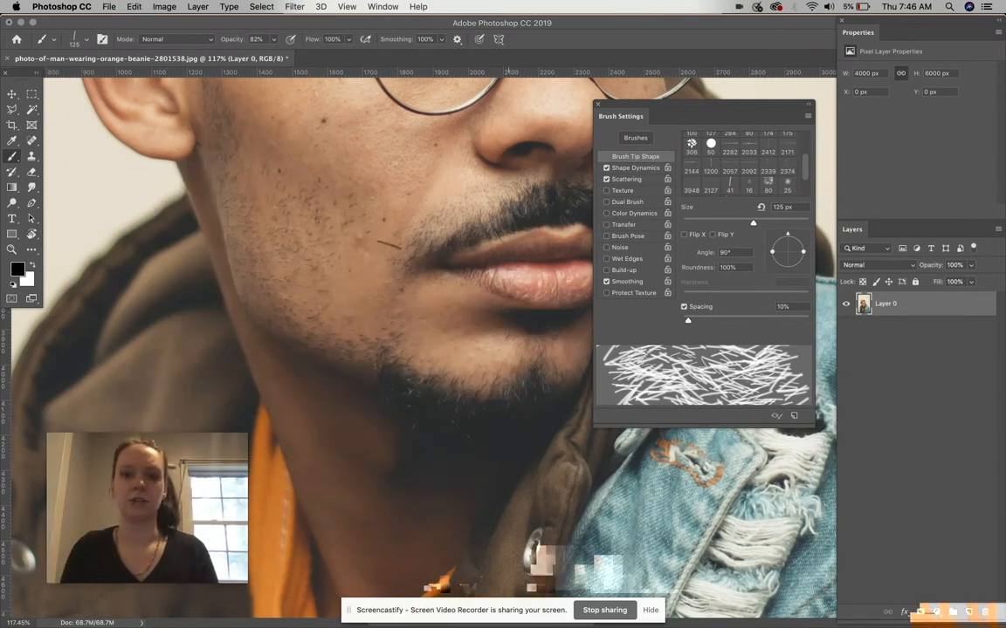
- Enable Transfer and set Opacity Jitter to 100%, testing the brush with strokes on the cheek and undoing the marks
left_click(623, 224)
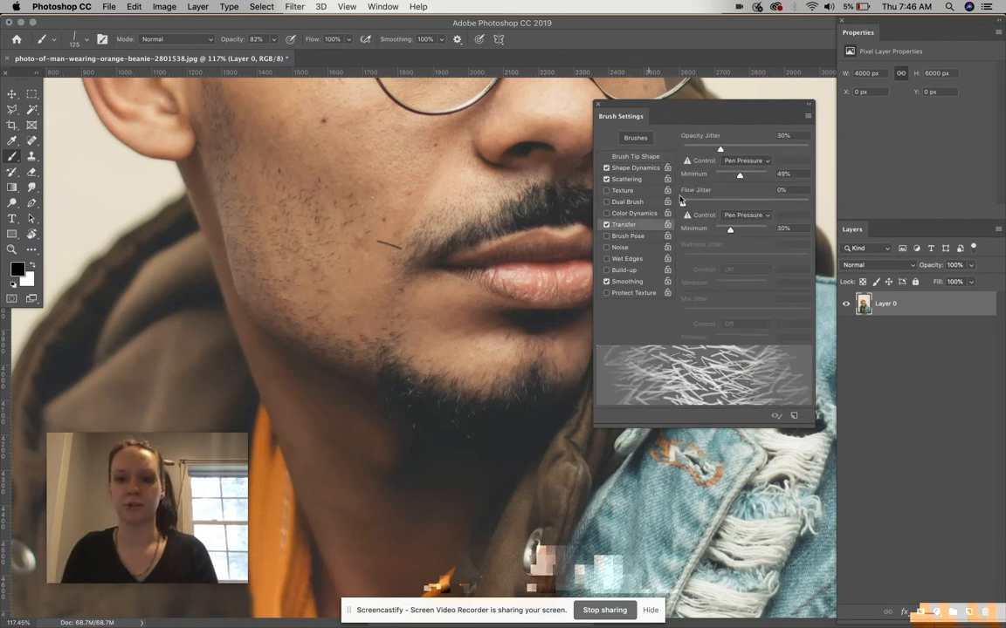
mouse_move(718, 151)
left_mouse_down()
mouse_move(769, 149)
mouse_move(728, 149)
left_mouse_up()
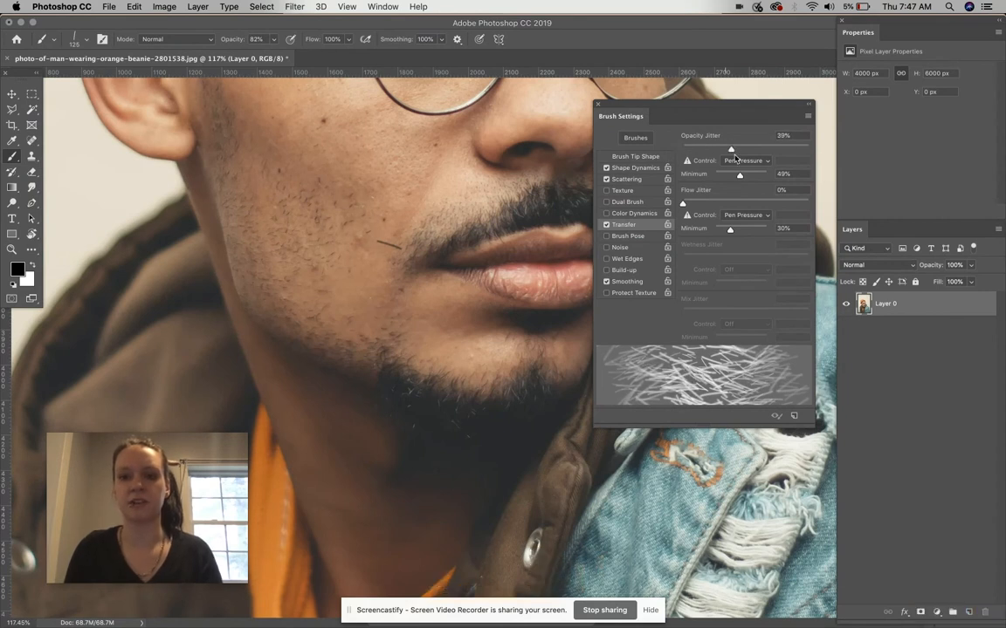
mouse_move(371, 174)
left_mouse_down()
mouse_move(262, 149)
mouse_move(192, 262)
mouse_move(384, 384)
mouse_move(458, 227)
left_mouse_up()
mouse_move(436, 165)
left_mouse_down()
mouse_move(288, 314)
mouse_move(218, 201)
mouse_move(432, 249)
left_mouse_up()
key("super+z")
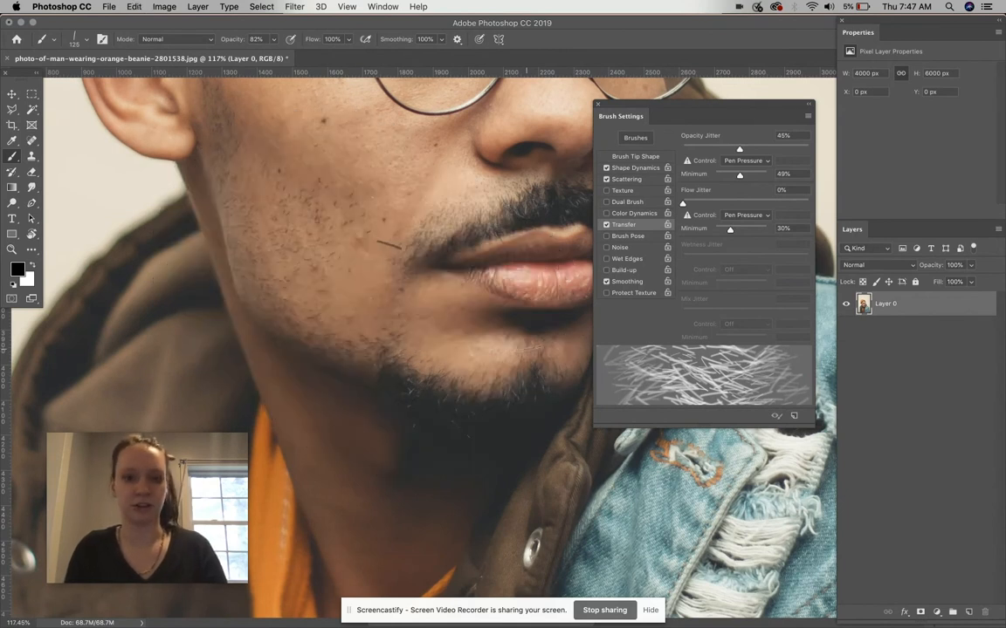
left_click_drag(738, 151, 834, 149)
key("super+z")
mouse_move(402, 131)
left_mouse_down()
mouse_move(389, 210)
mouse_move(187, 288)
mouse_move(357, 427)
left_mouse_up()
key("super+z")
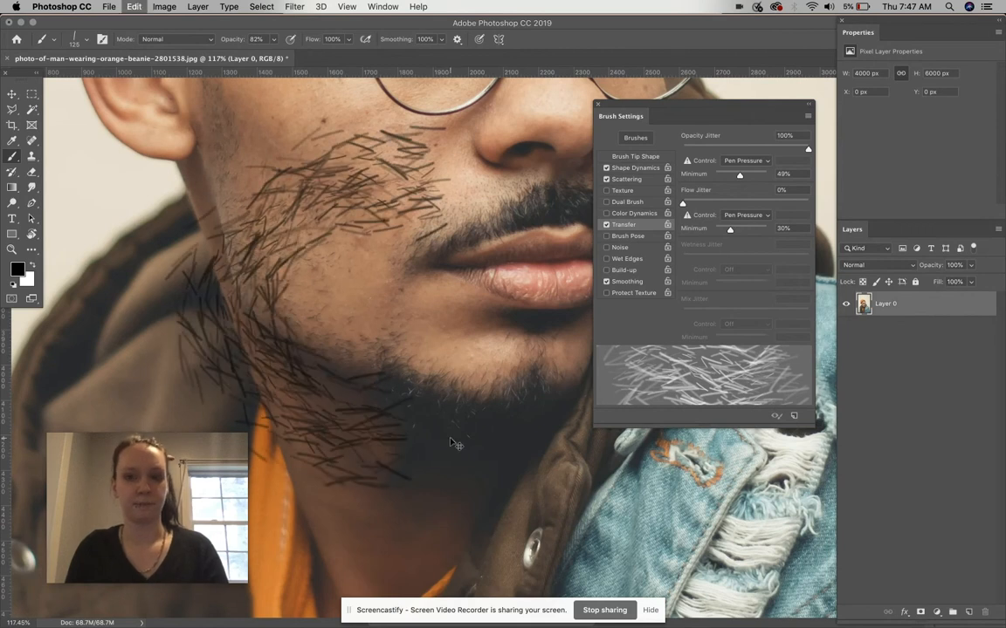
- Set the Transfer Flow Jitter to 20%, testing the brush along the cheek and chin and undoing the strokes
left_click_drag(690, 201, 765, 204)
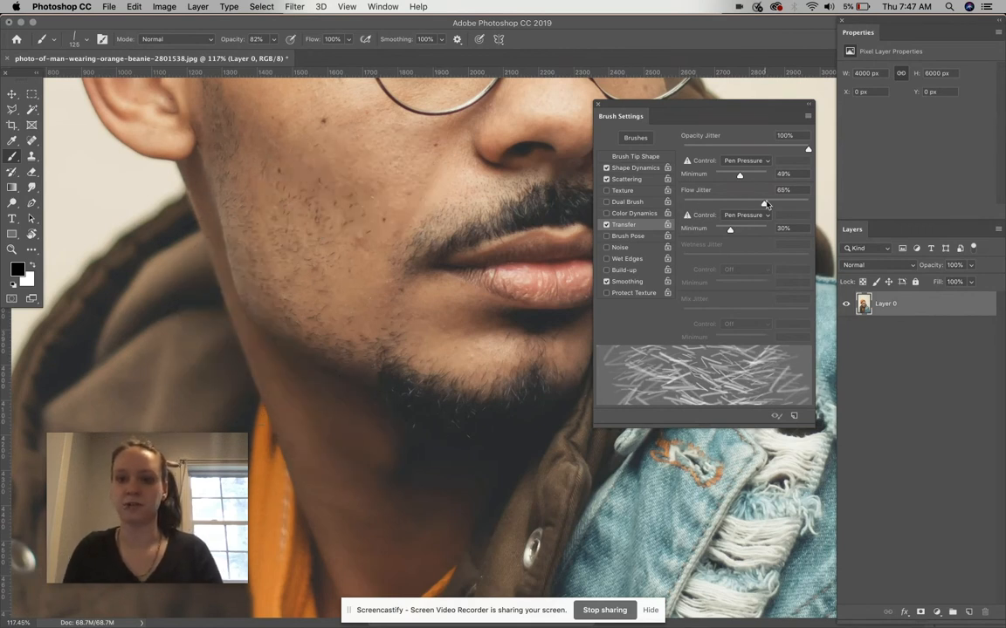
mouse_move(341, 177)
left_mouse_down()
mouse_move(201, 218)
mouse_move(410, 349)
mouse_move(445, 200)
mouse_move(370, 380)
left_mouse_up()
key("super+z")
key("super+z")
key("super+z")
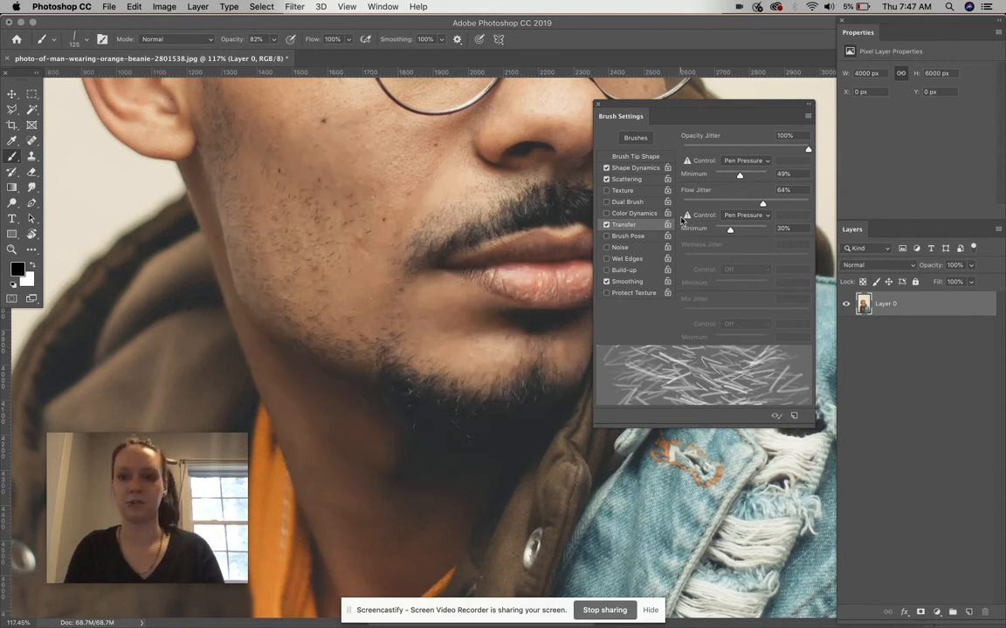
left_click_drag(762, 203, 708, 205)
mouse_move(349, 101)
left_mouse_down()
mouse_move(209, 261)
mouse_move(454, 366)
mouse_move(472, 201)
mouse_move(436, 454)
left_mouse_up()
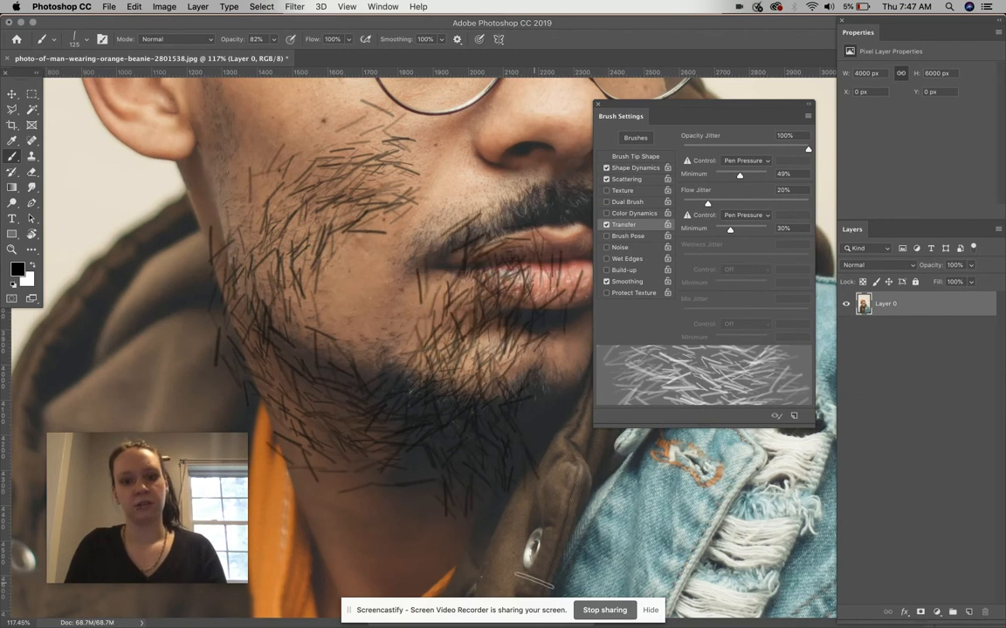
key("super+z")
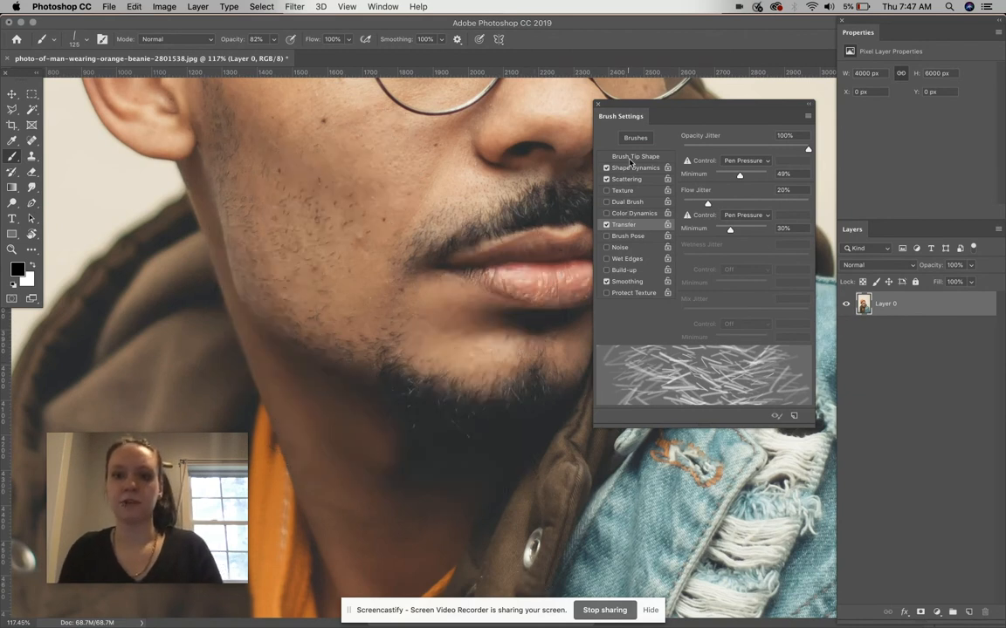
- Increase Scatter to 914% in the Scattering settings, test it with a stroke on the cheek, and undo it
left_click(626, 179)
left_click(734, 150)
left_click_drag(775, 150, 798, 148)
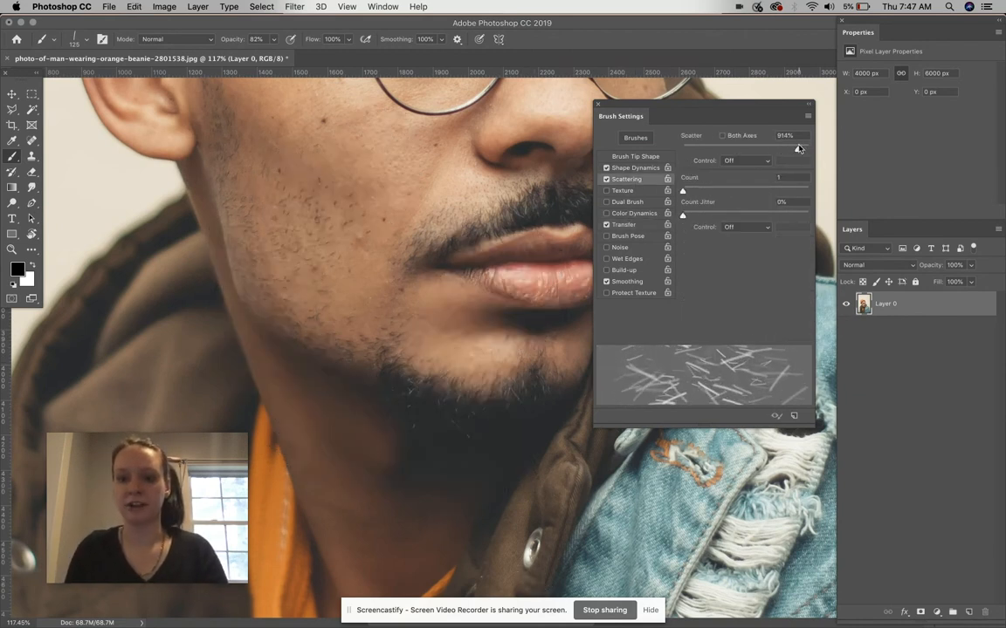
mouse_move(326, 170)
left_mouse_down()
mouse_move(306, 288)
mouse_move(384, 341)
mouse_move(366, 210)
mouse_move(333, 435)
left_mouse_up()
key("super+z")
- Reduce the Facial Hair brush to 20 px, trying small marks above the mustache and undoing them
key("bracketleft")
key("bracketleft")
key("bracketleft")
key("bracketleft")
key("bracketleft")
key("bracketleft")
key("bracketleft")
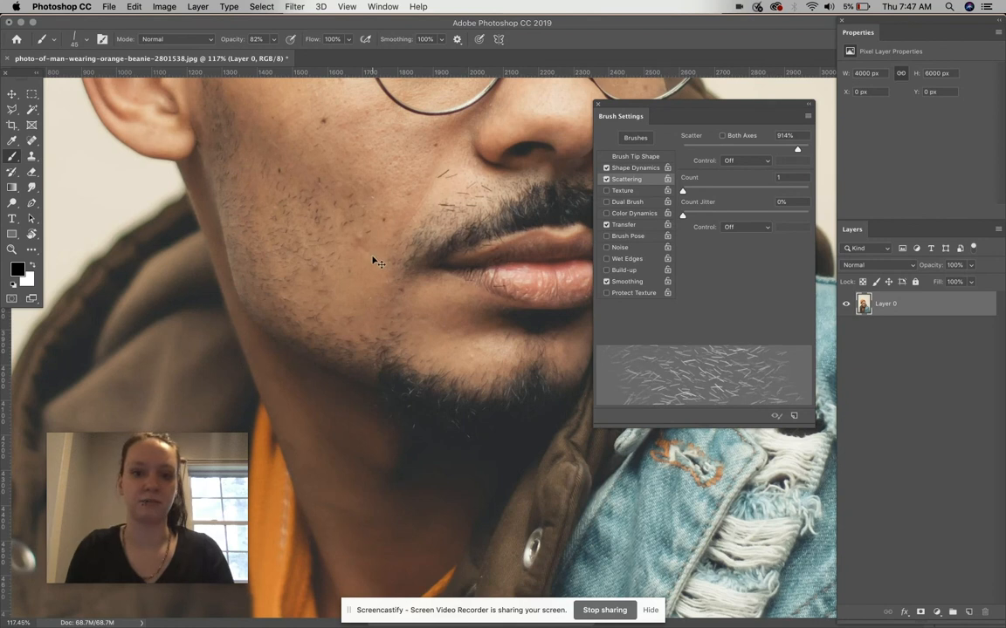
key("bracketleft")
key("bracketleft")
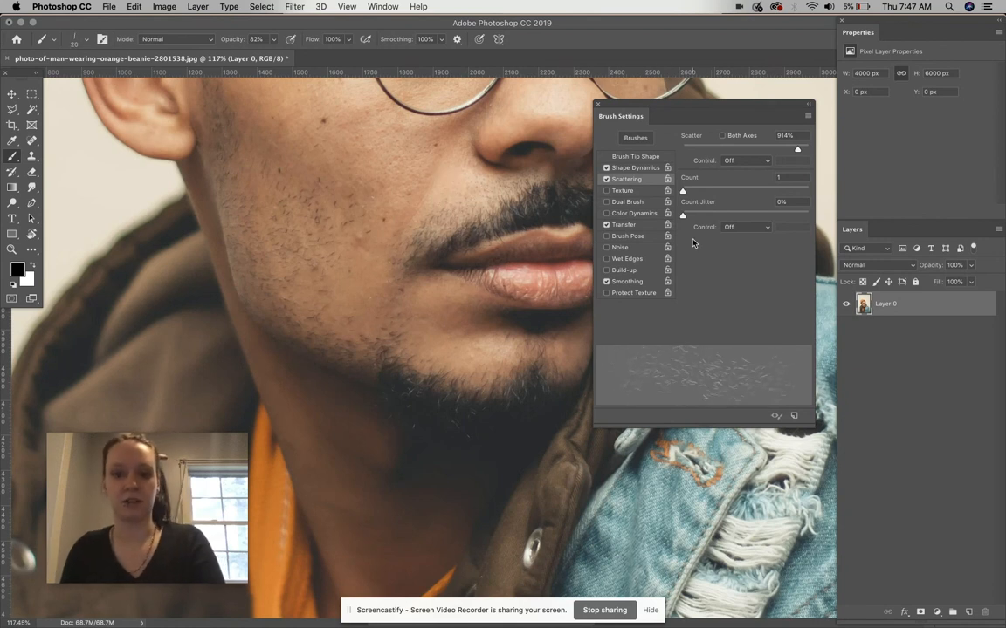
- Set the brush size to 35 px and sample a dark hair color from the mustache as the brush's foreground color
scroll(480, 149, "up", 10)
scroll(497, 350, "down", 3)
scroll(419, 350, "down", 5)
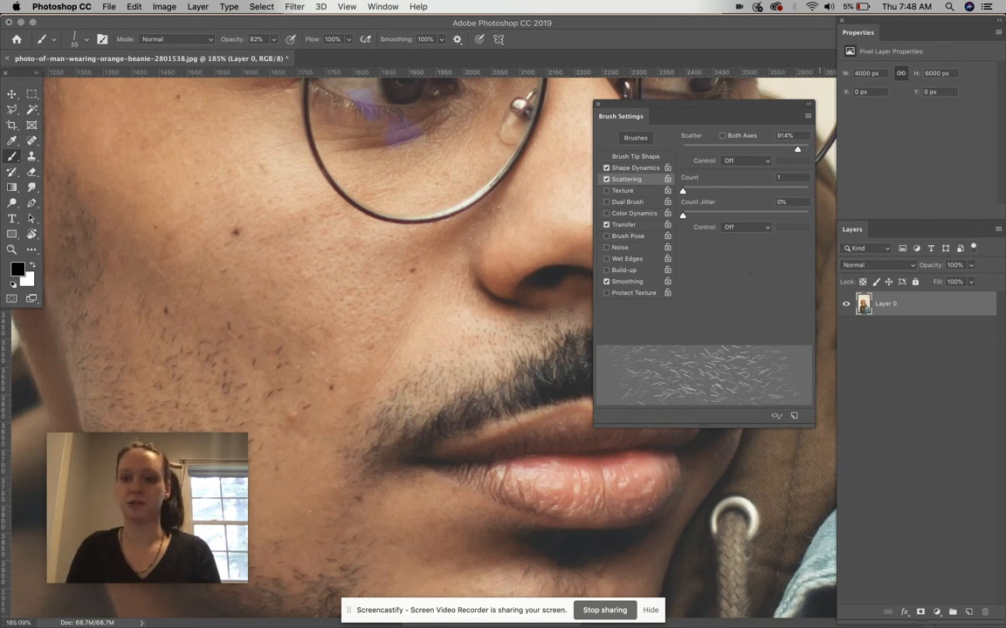
left_click_drag(554, 424, 528, 360)
scroll(364, 423, "up", 2)
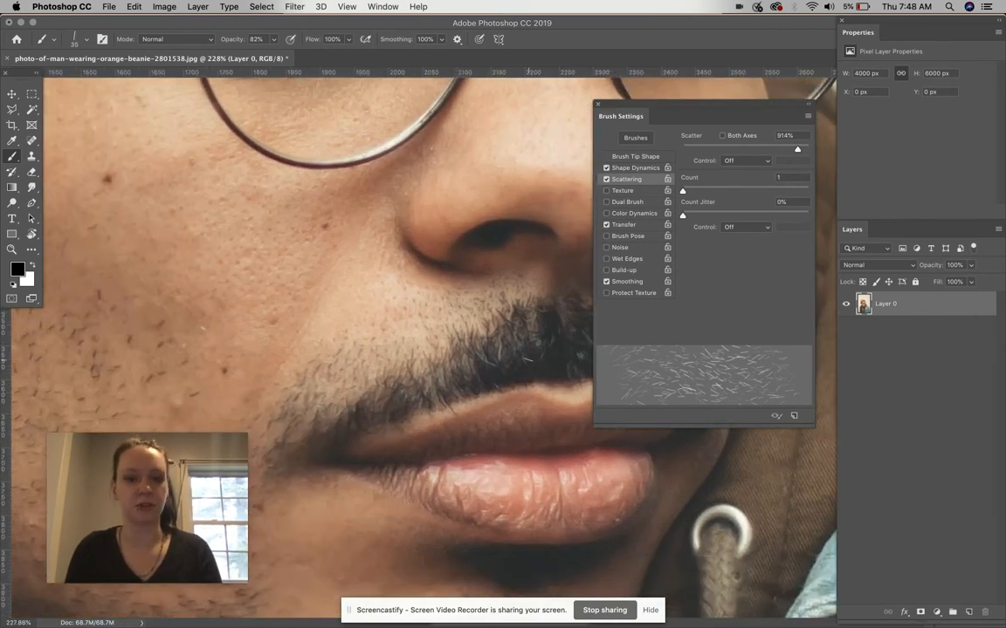
key("i")
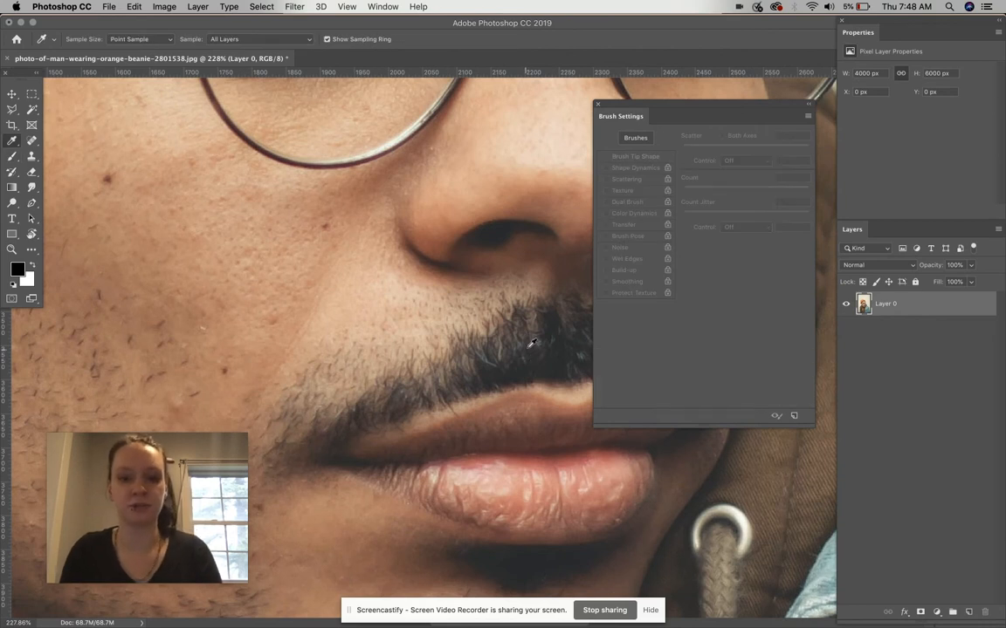
mouse_move(536, 345)
left_mouse_down()
mouse_move(513, 326)
mouse_move(534, 343)
left_mouse_up()
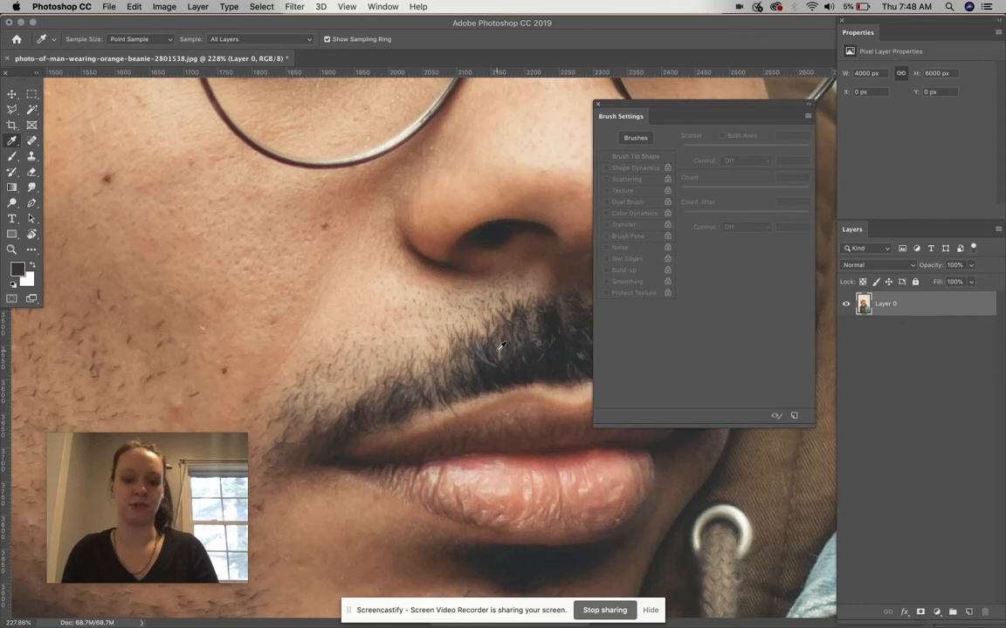
key("b")
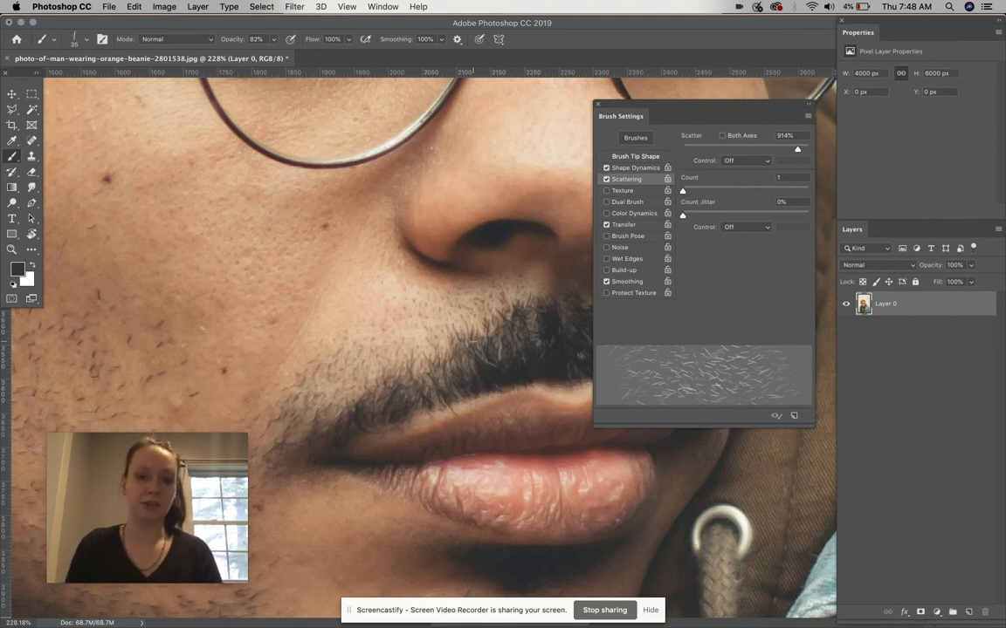
scroll(473, 340, "up", 5)
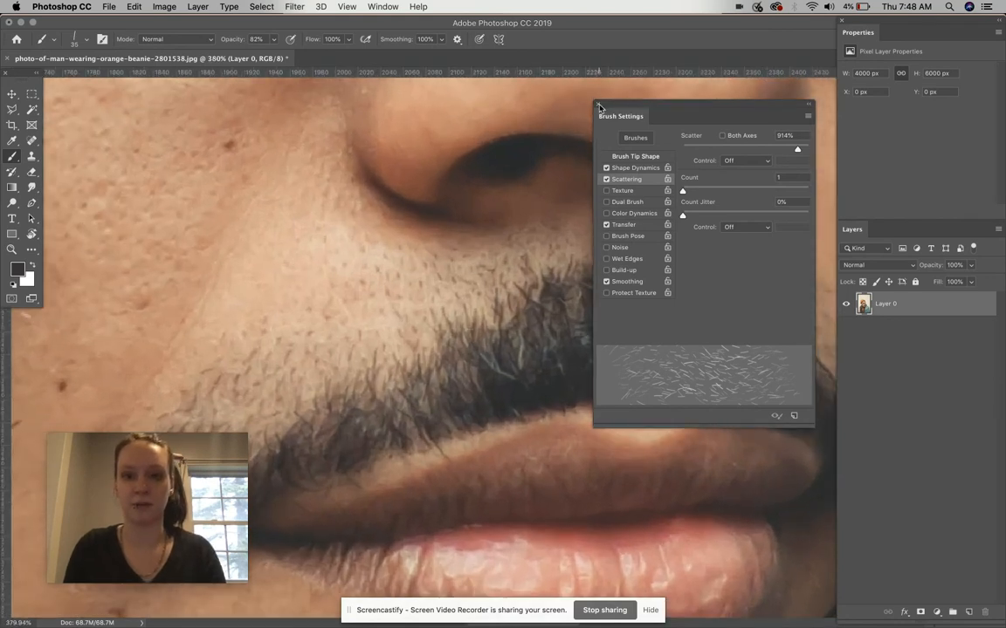
- Close the Brush Settings and paint short dark hairs along the mustache and its upper edge, undoing the last stroke
left_click(598, 104)
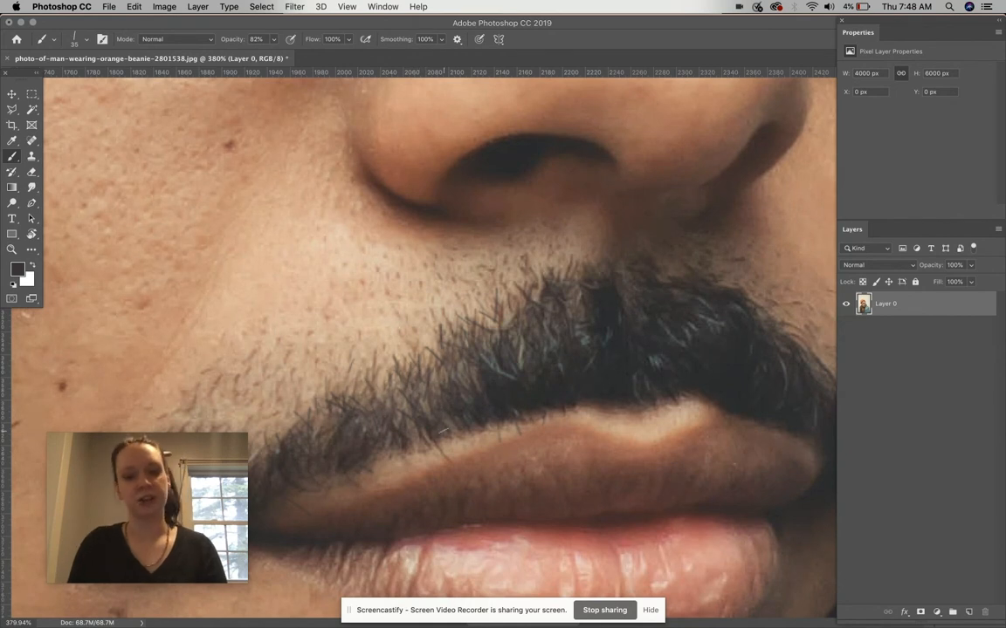
left_click(454, 400)
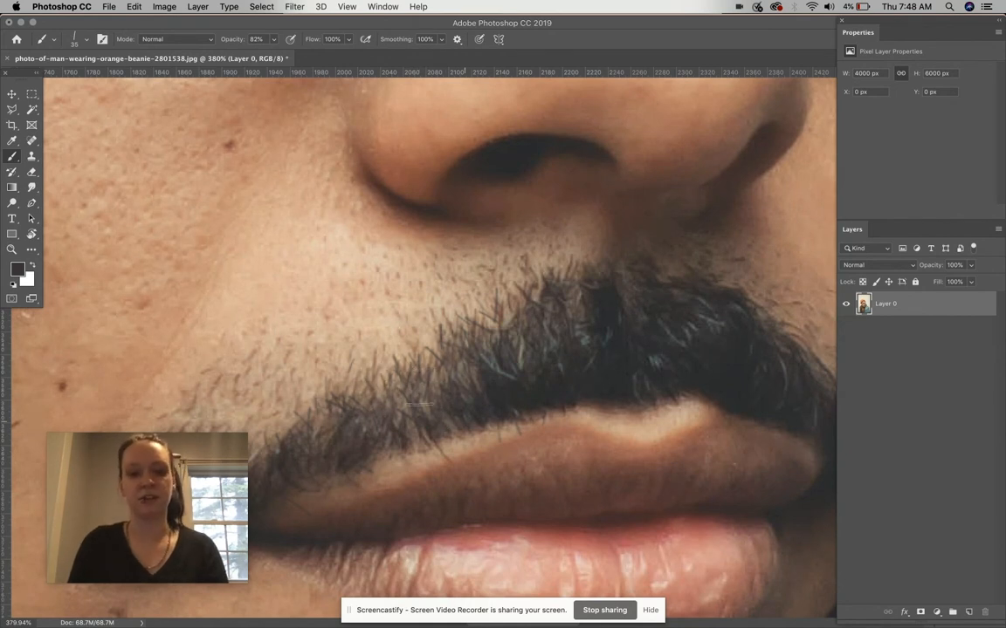
left_click(420, 362)
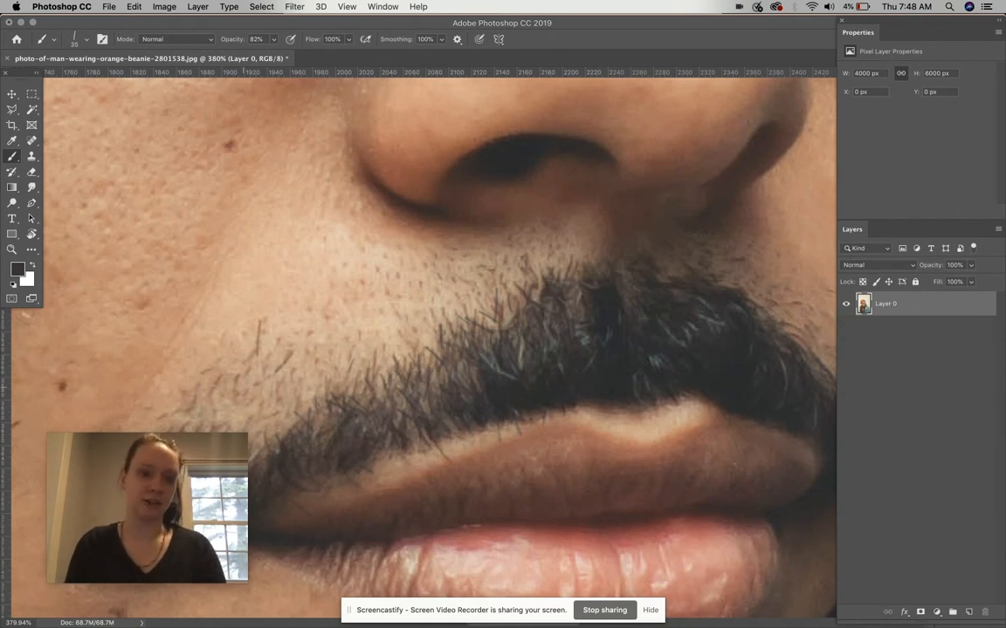
key("super+z")
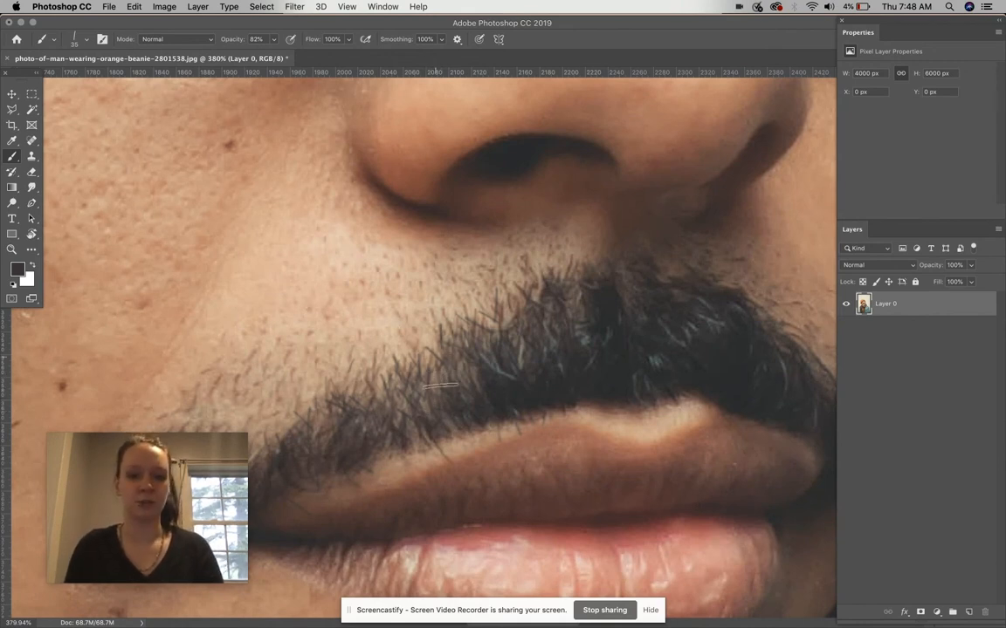
scroll(473, 349, "down", 4)
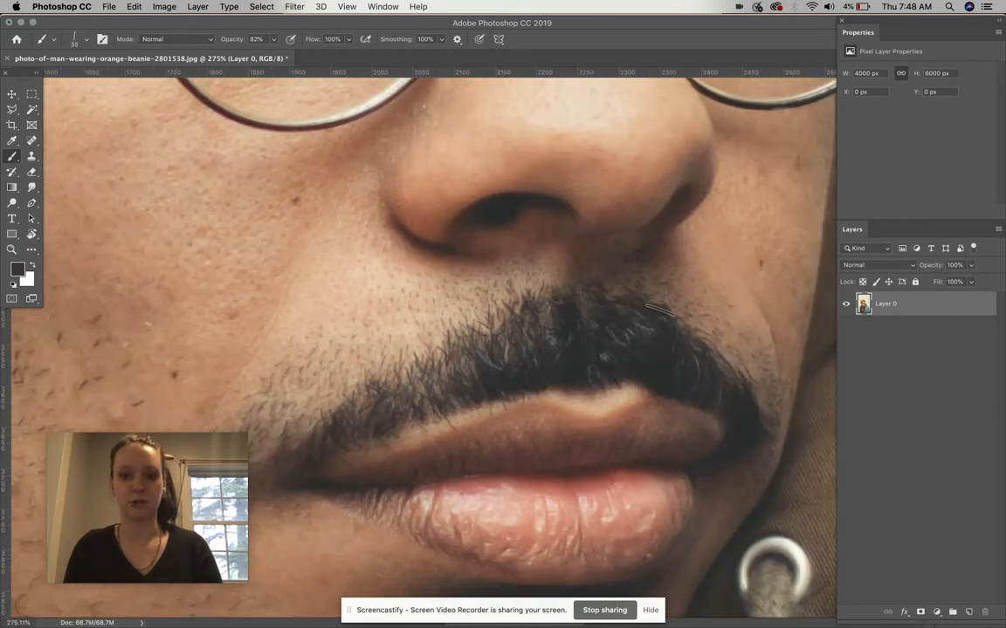
key("super+0")
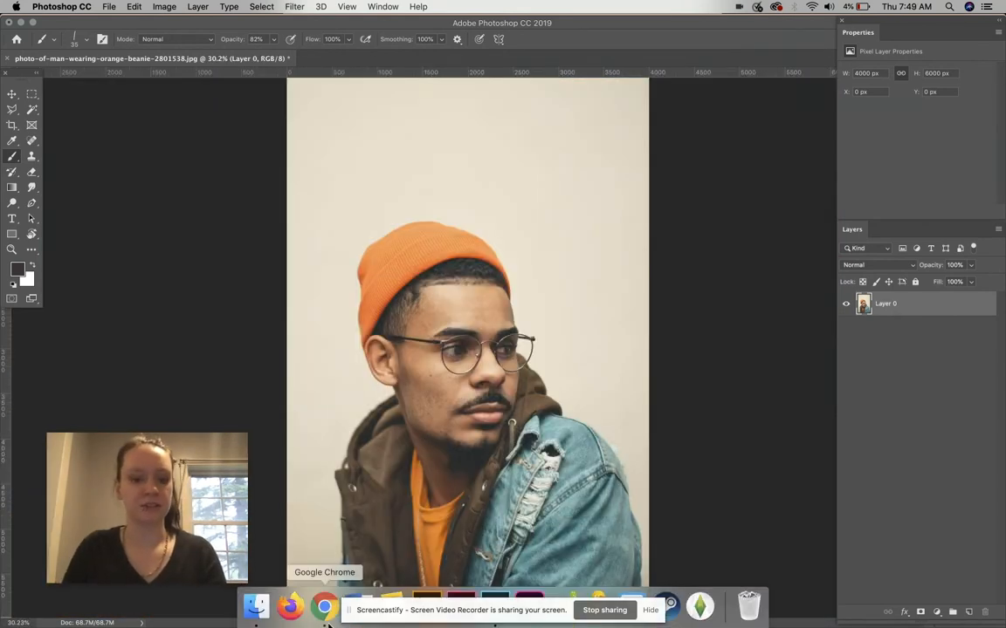
left_click(325, 606)
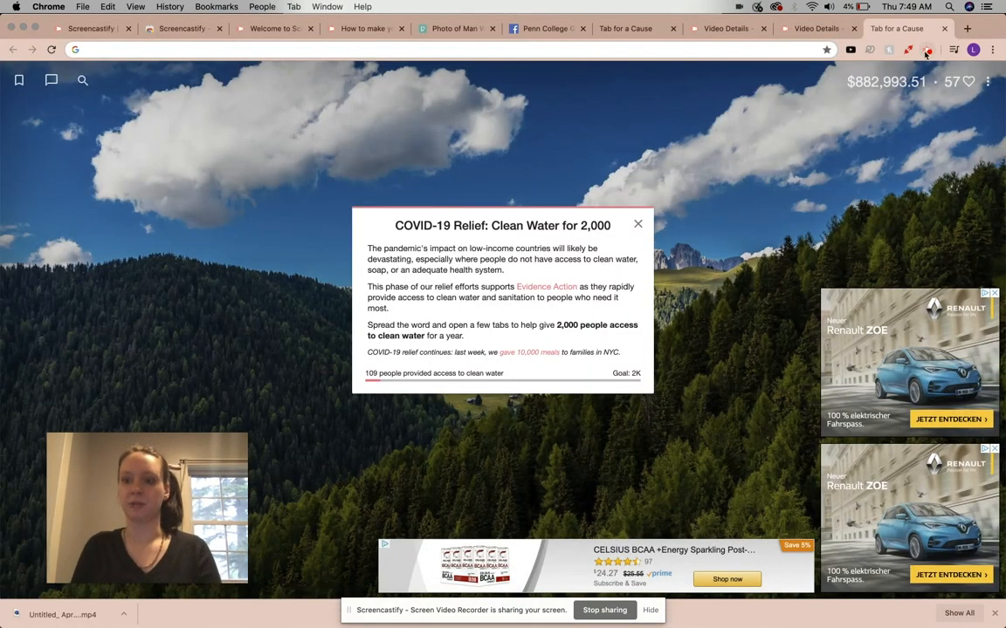
left_click(927, 51)
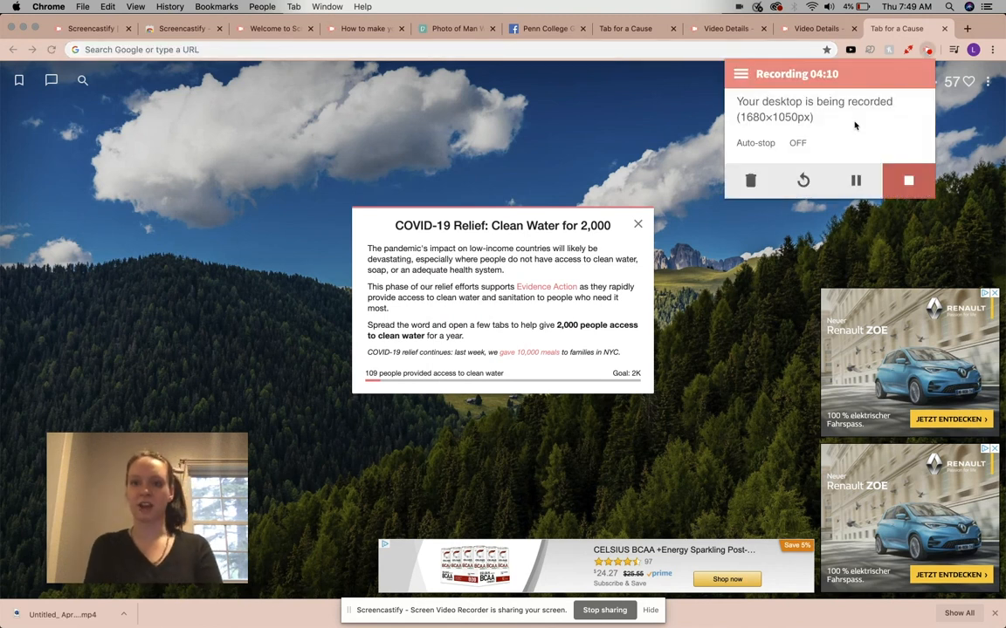